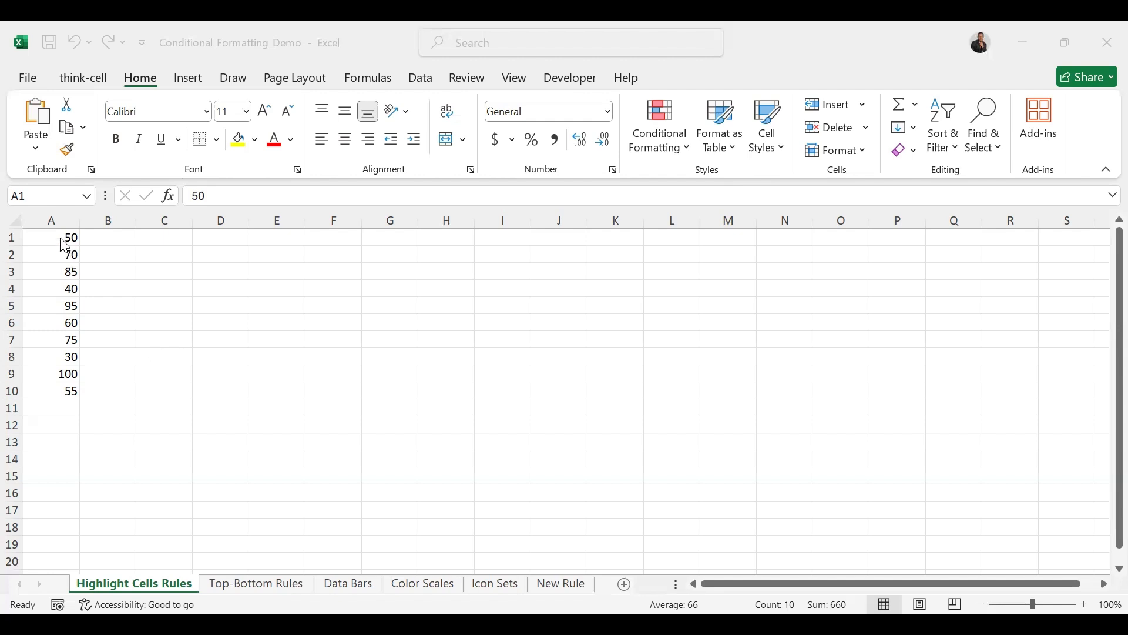
Step: Highlight values greater than 80 in A1:A10 with Green Fill with Dark Green Text using a Greater Than conditional formatting rule
key("ctrl+shift+Down")
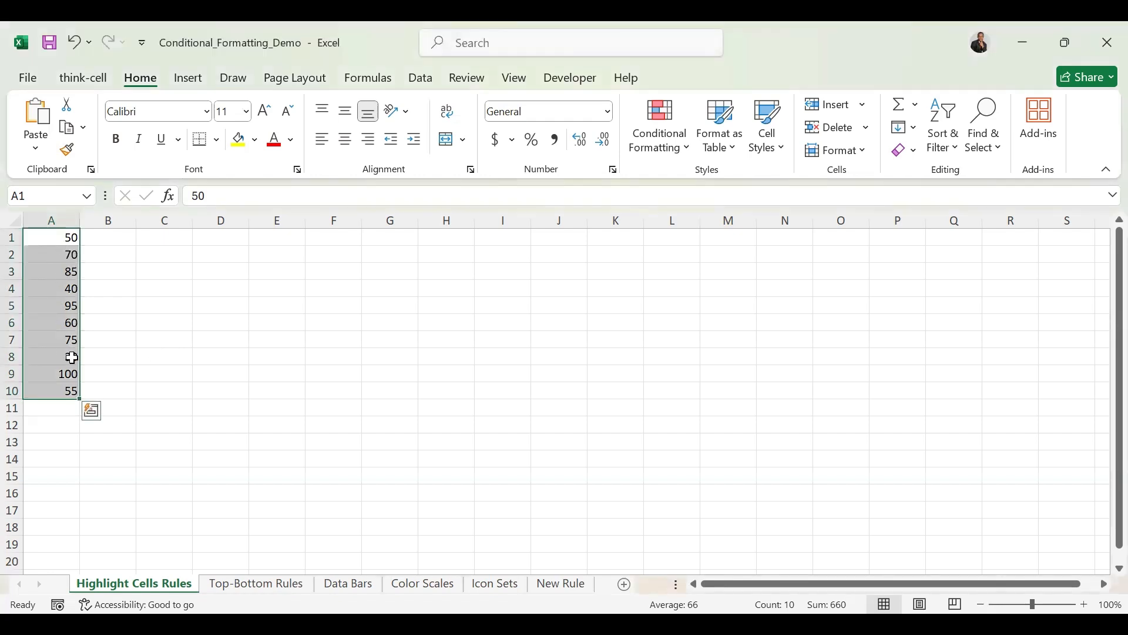
left_click(681, 151)
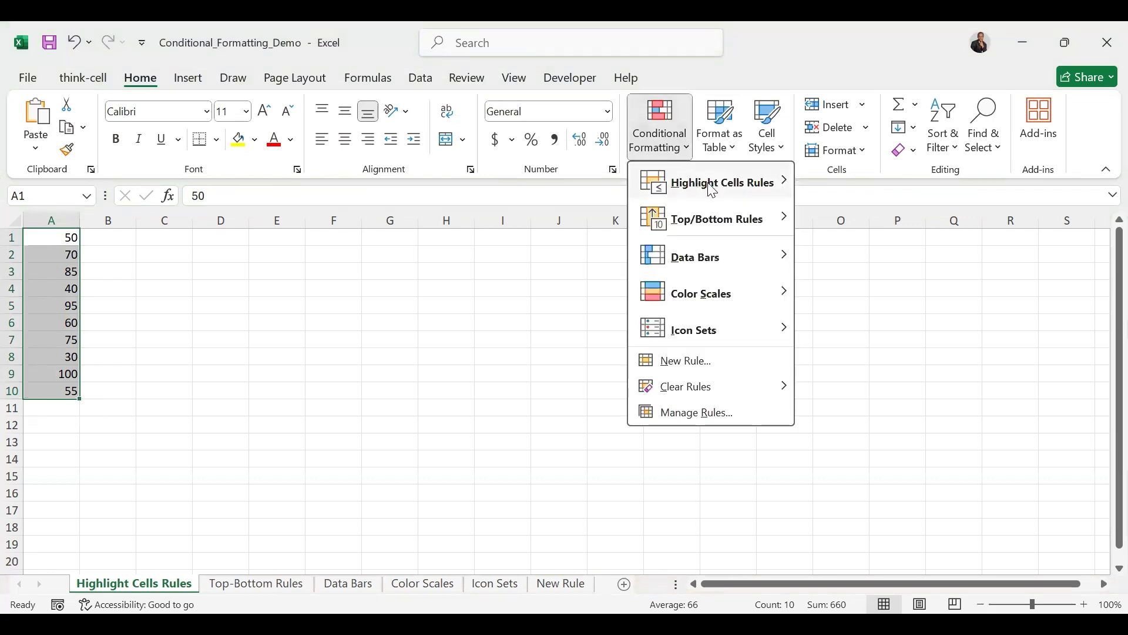
mouse_move(720, 190)
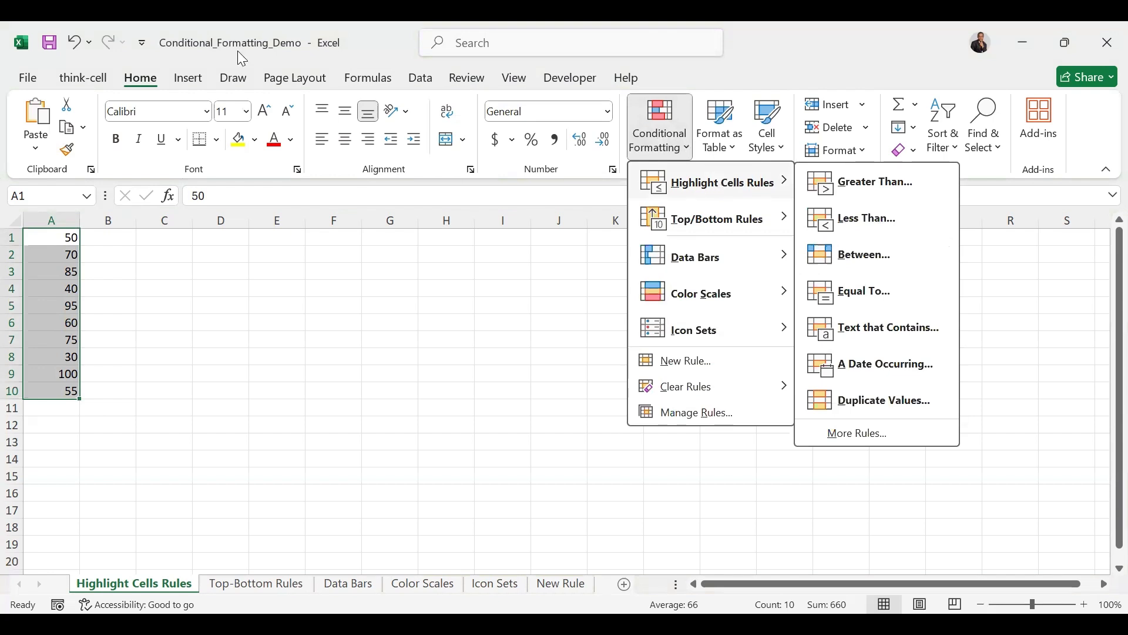
left_click(142, 83)
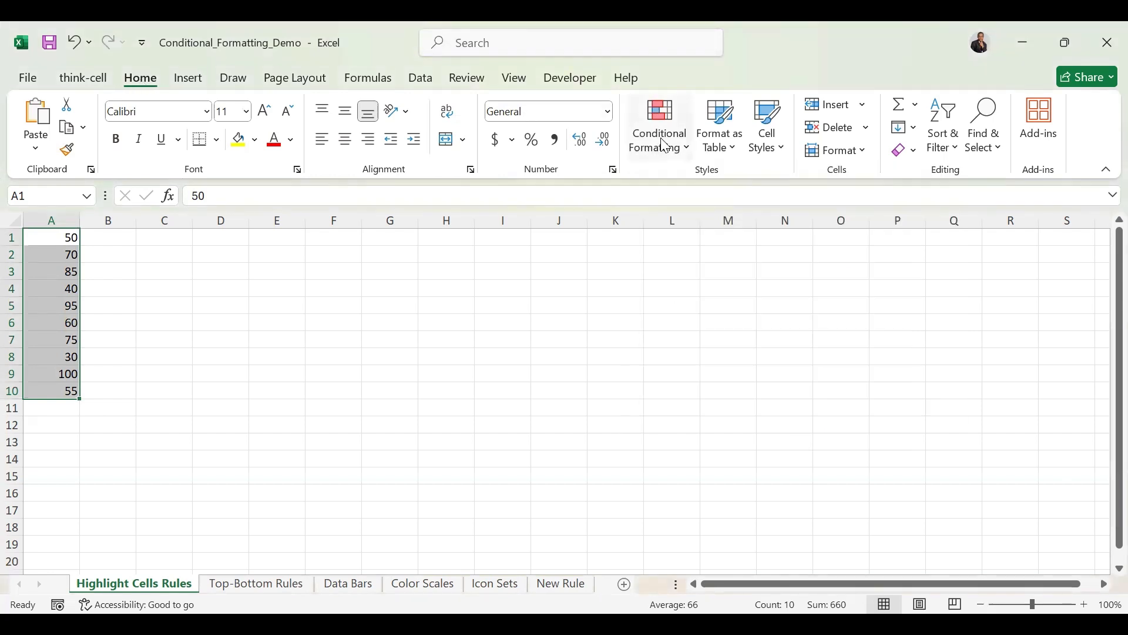
left_click(679, 152)
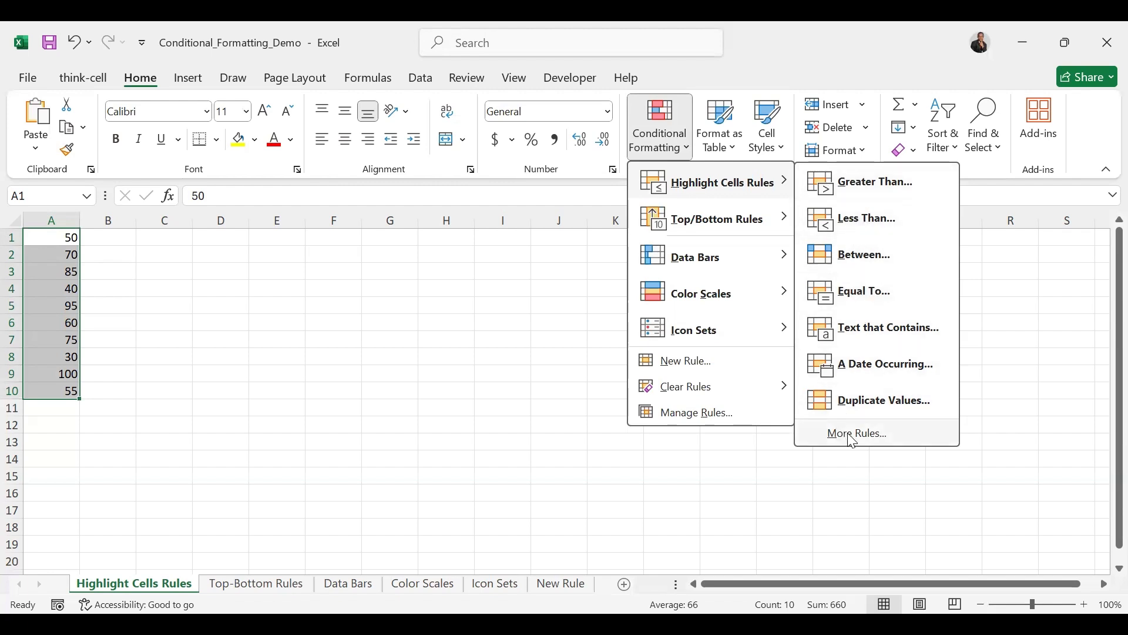
left_click(861, 192)
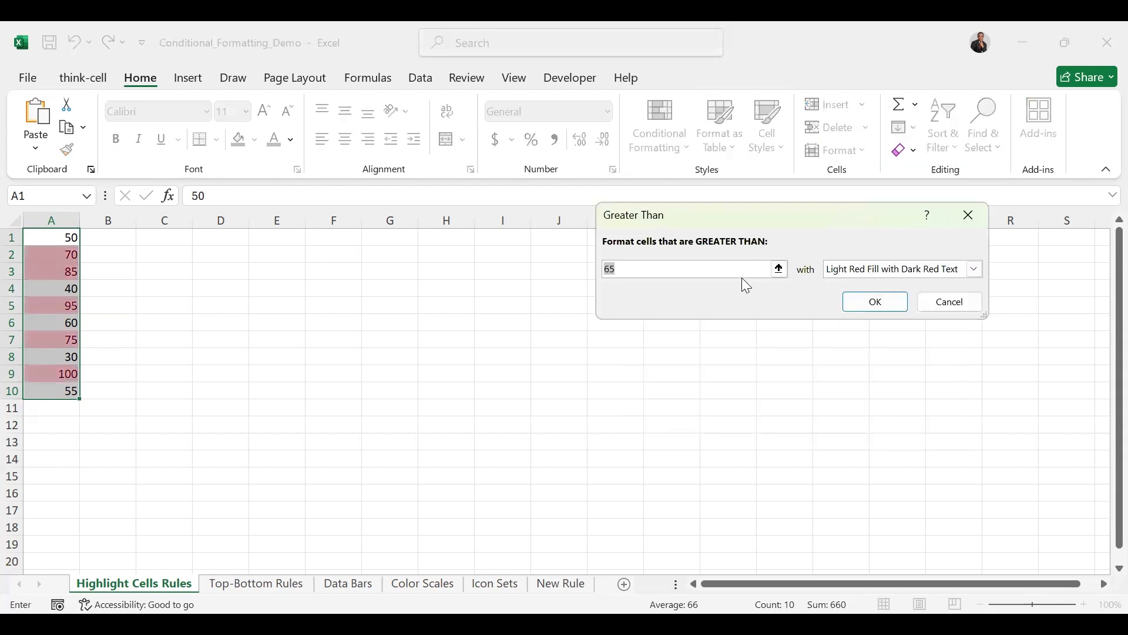
type("80")
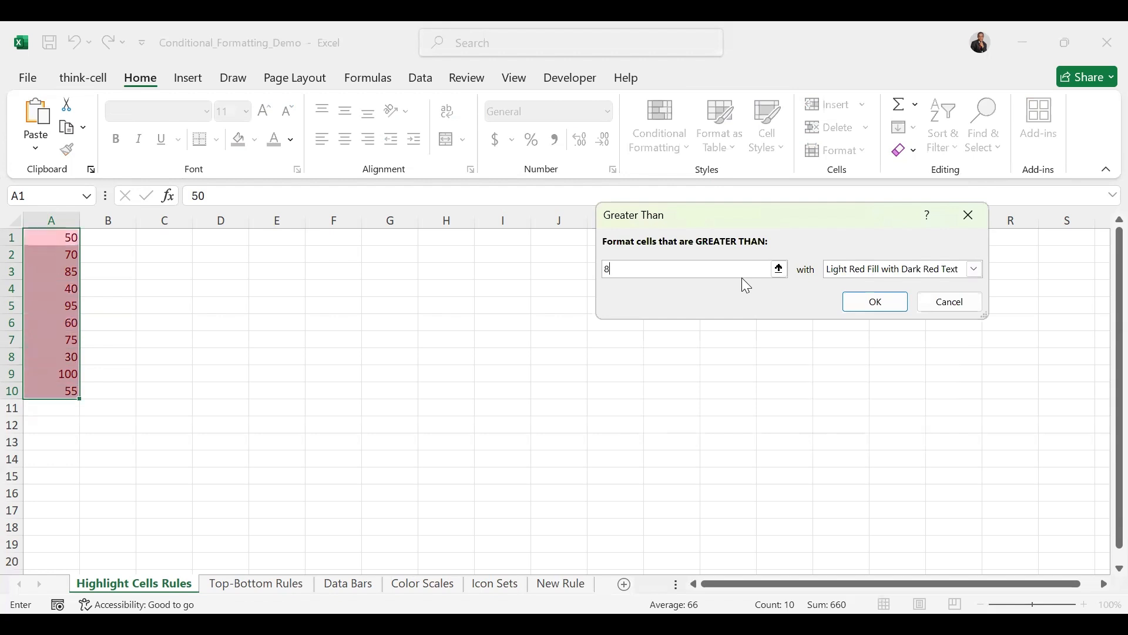
left_click(975, 270)
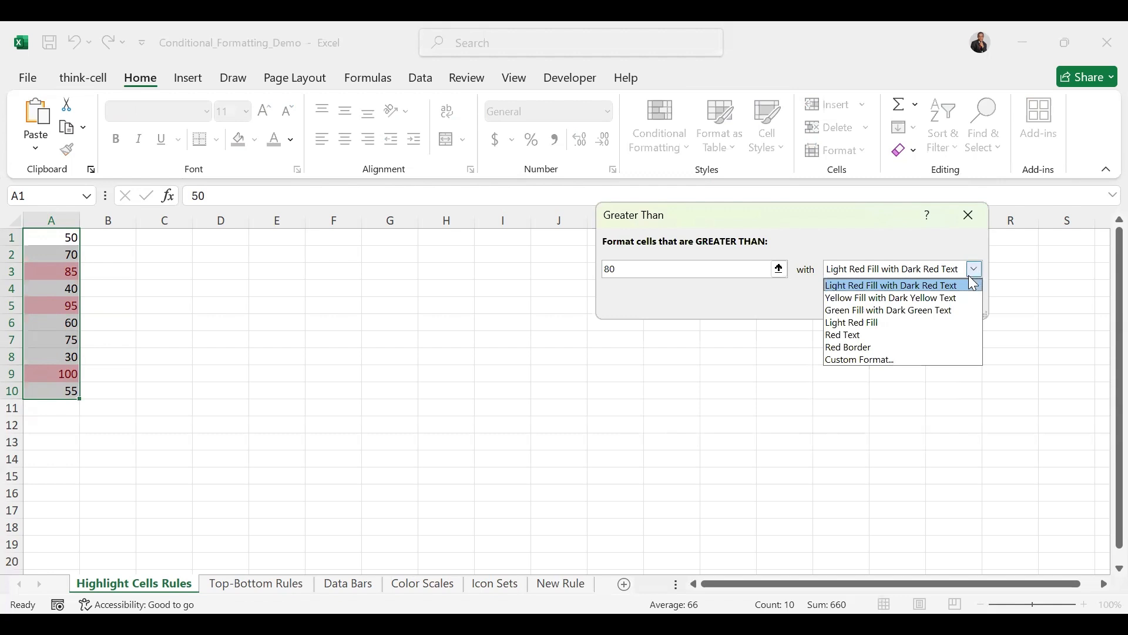
left_click(912, 311)
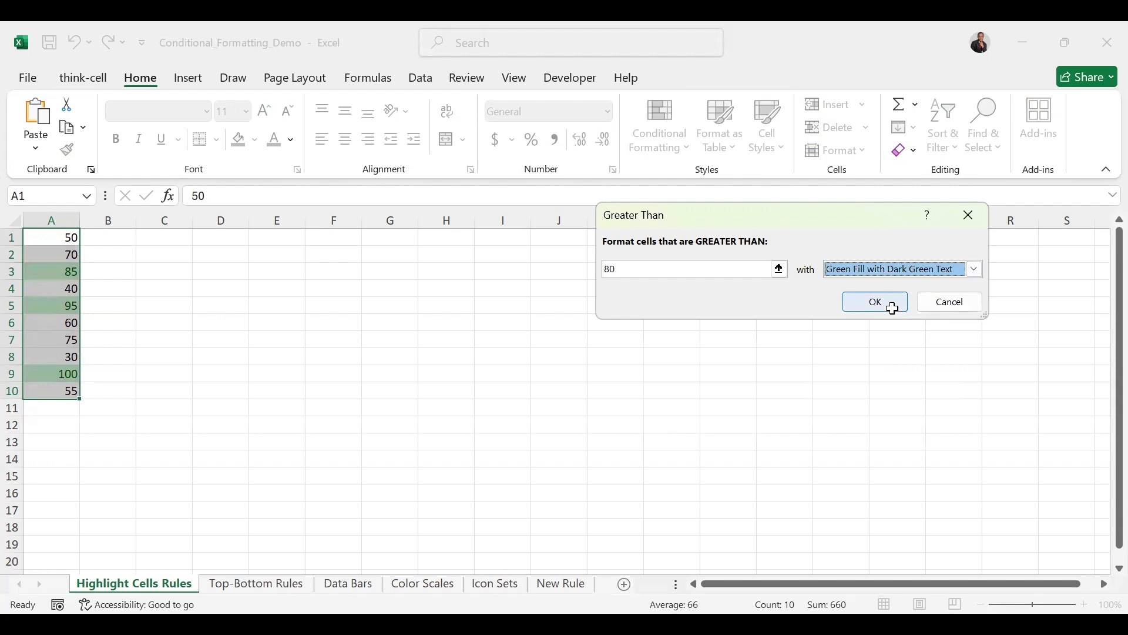
left_click(893, 304)
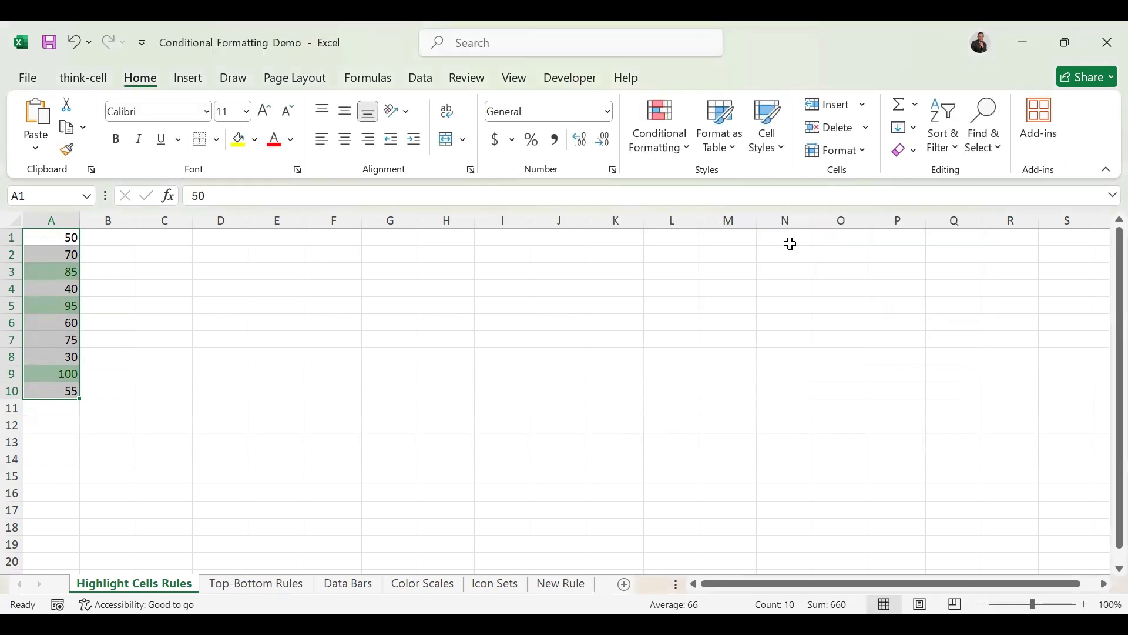
Step: Add a Less Than rule to A1:A10 that formats values below 60 with Light Red Fill with Dark Red Text
left_click(691, 148)
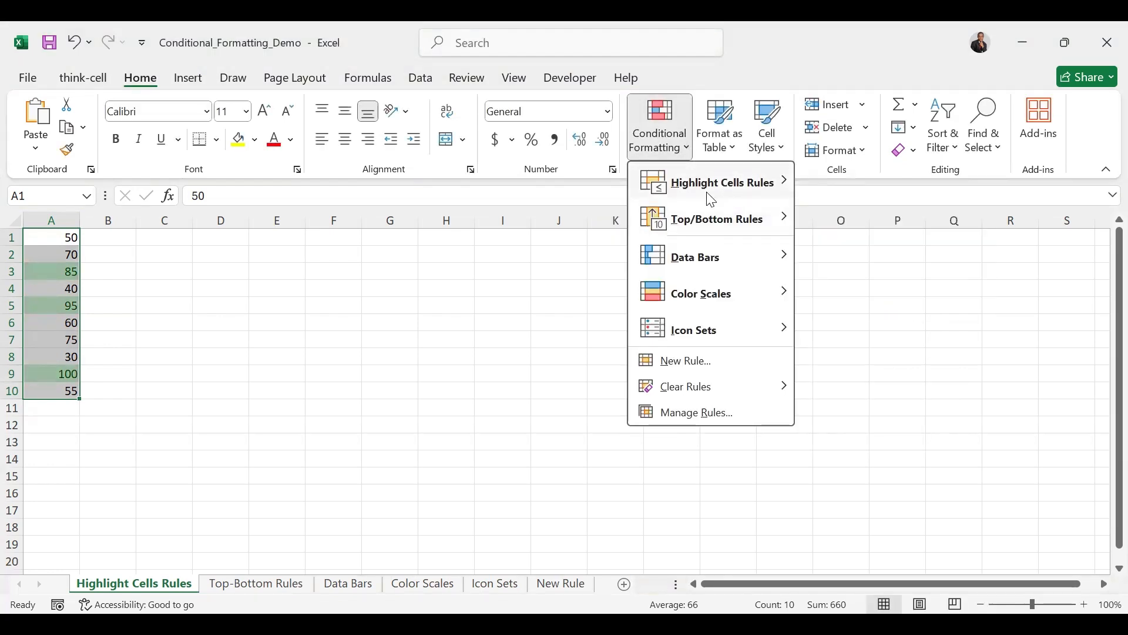
mouse_move(704, 202)
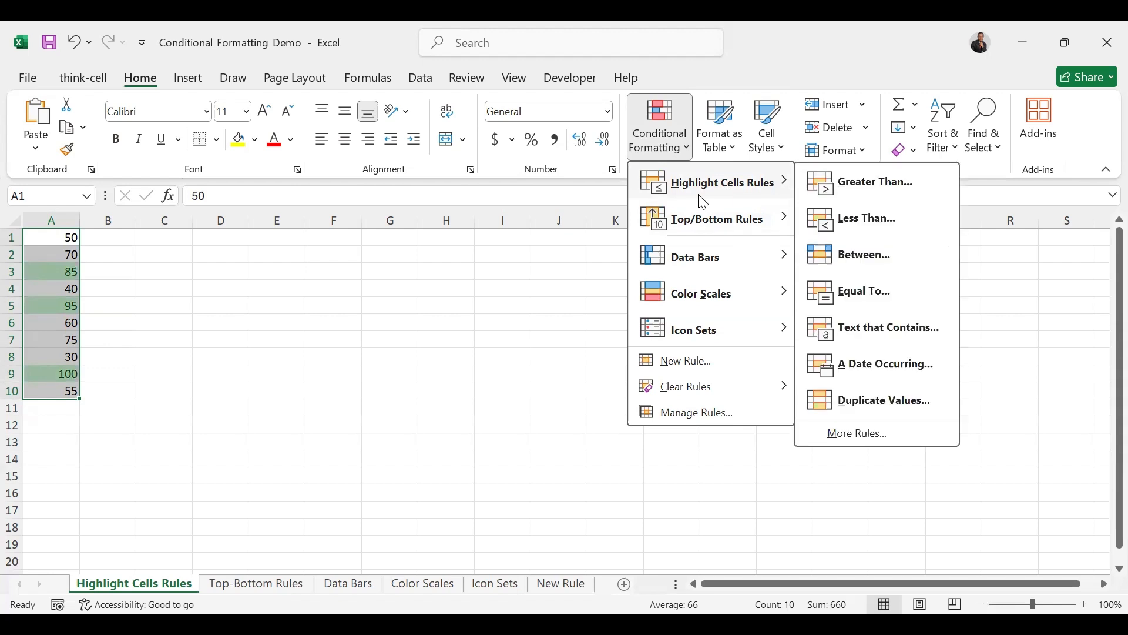
left_click(862, 222)
type("60")
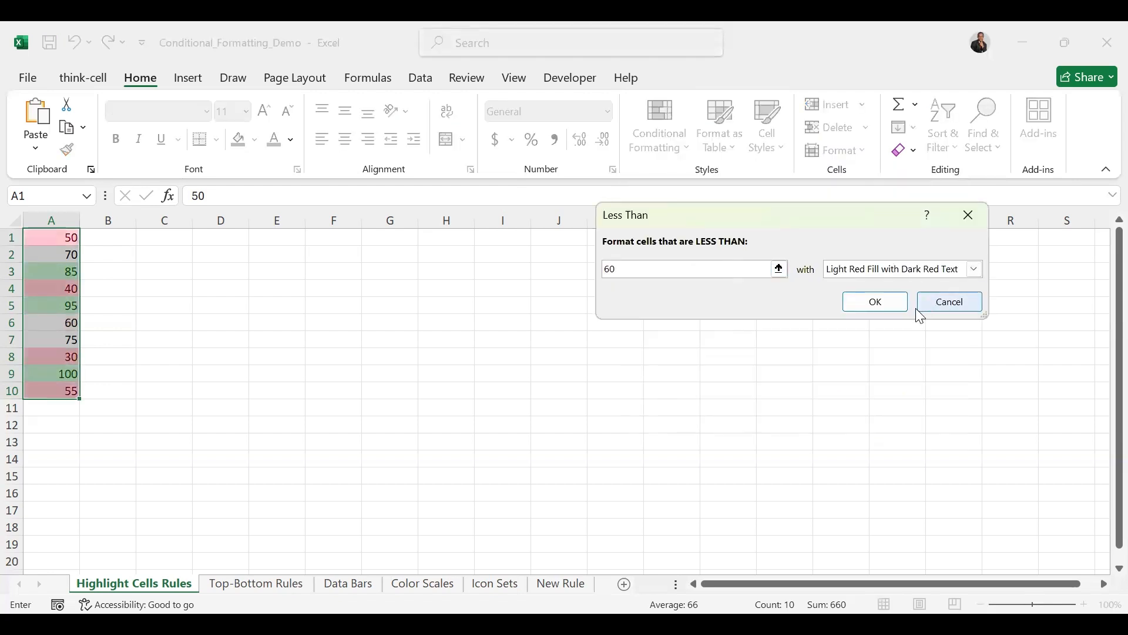
left_click(888, 303)
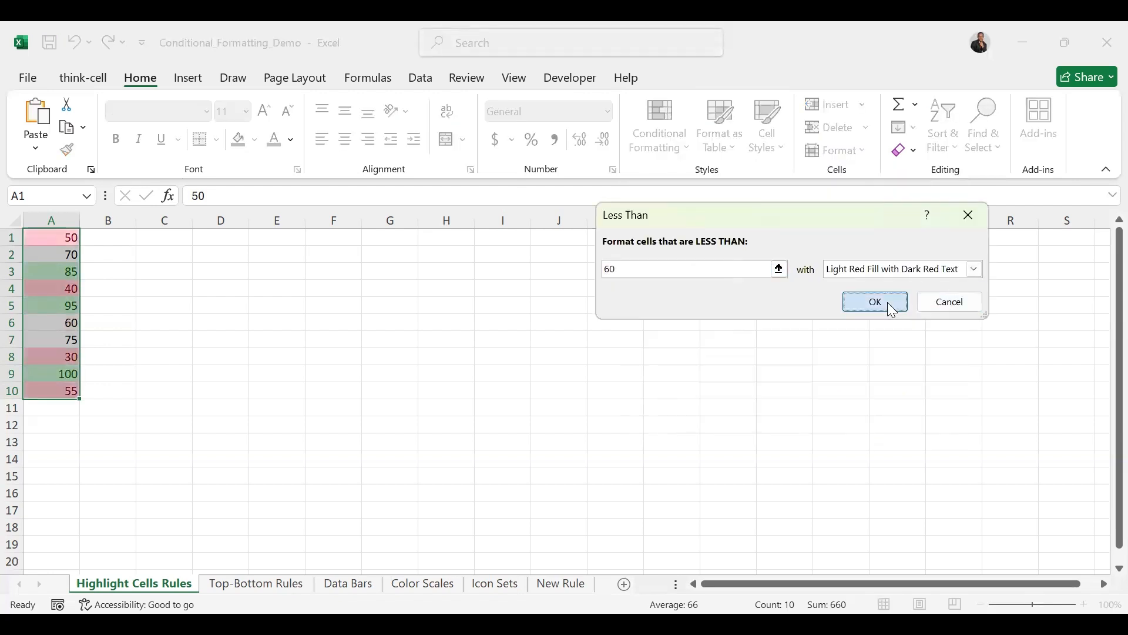
left_click(361, 339)
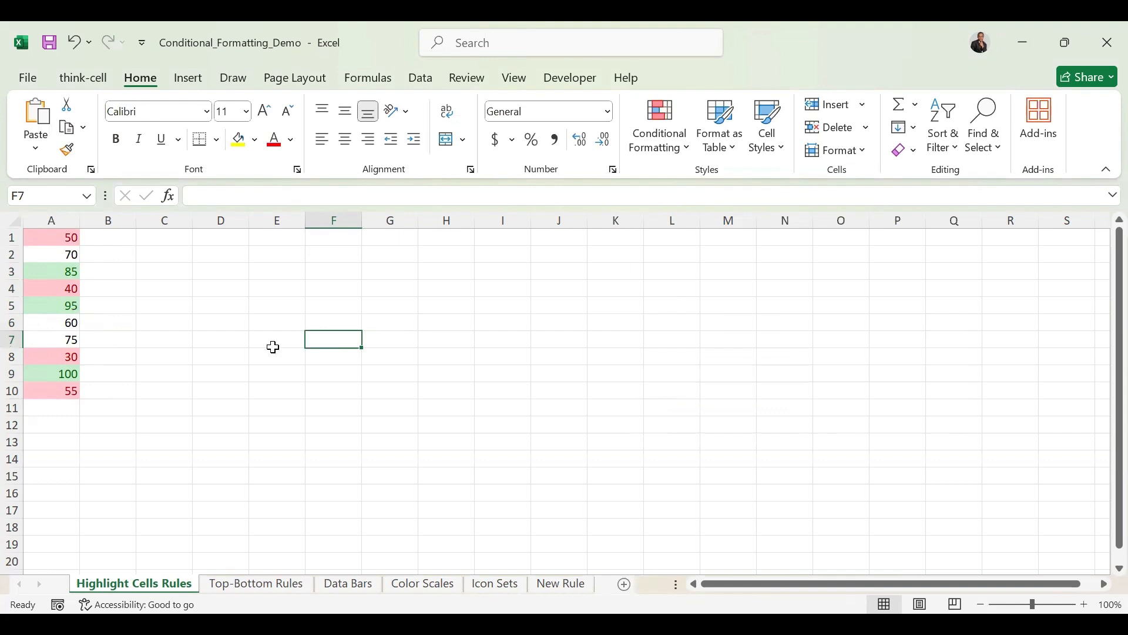
Step: Switch to the Top-Bottom Rules sheet with its values in A1:A10 selected
left_click(253, 584)
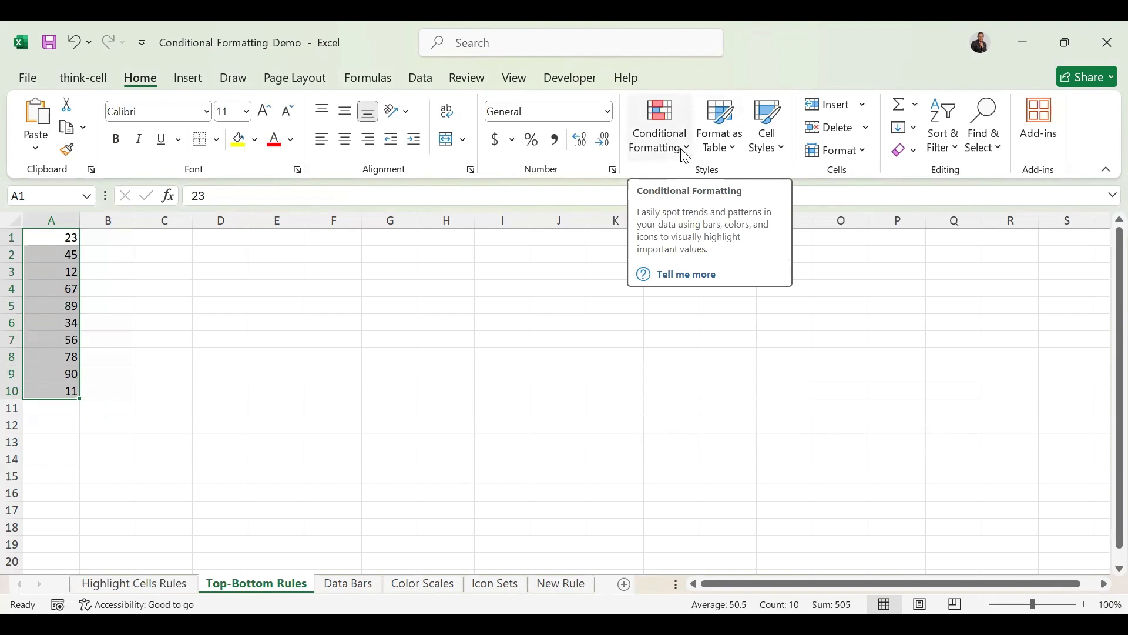
left_click(685, 157)
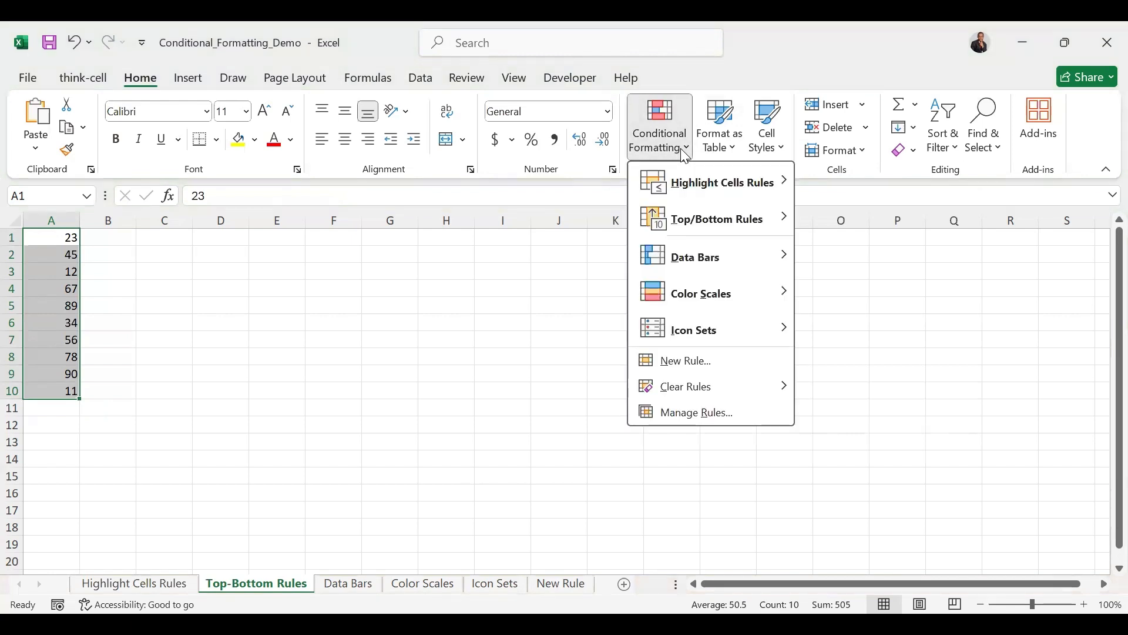
mouse_move(777, 229)
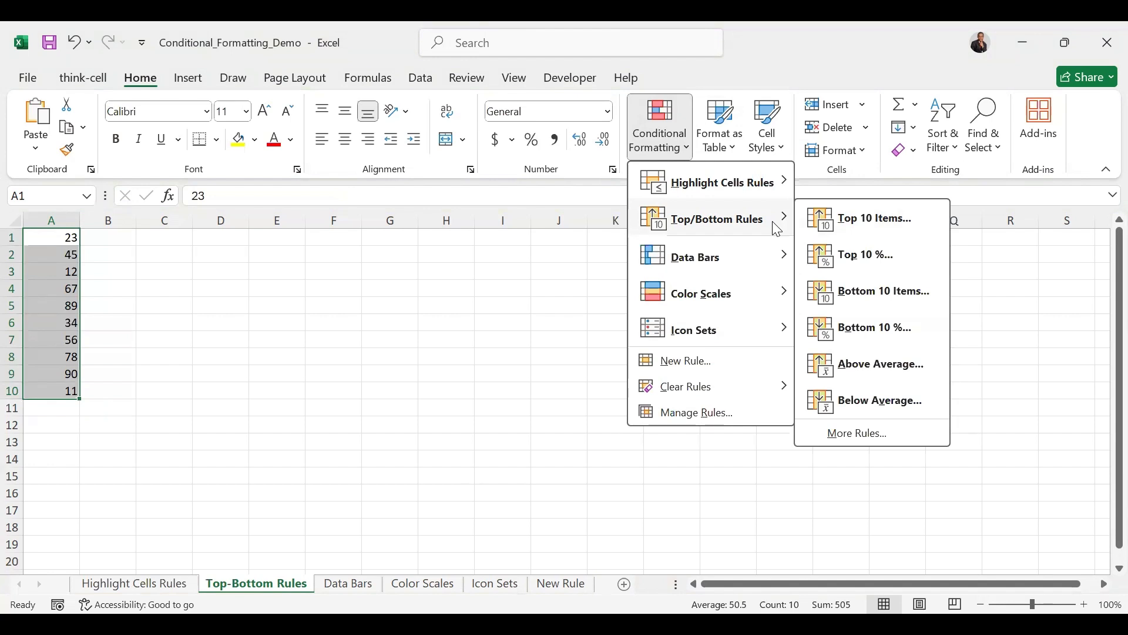
left_click(897, 237)
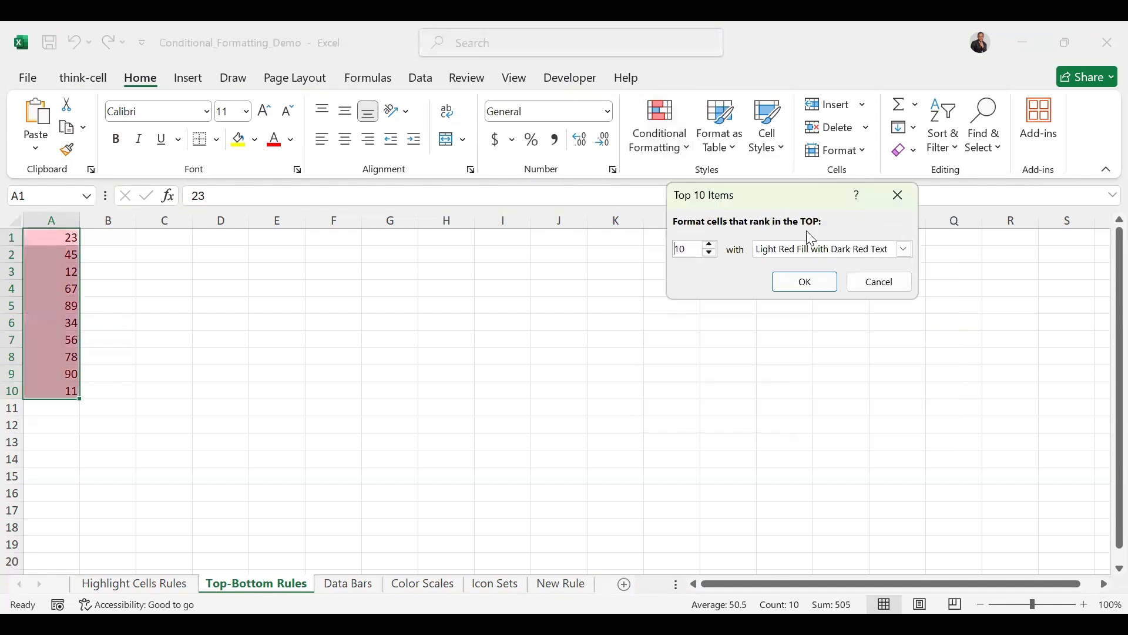
left_click(904, 250)
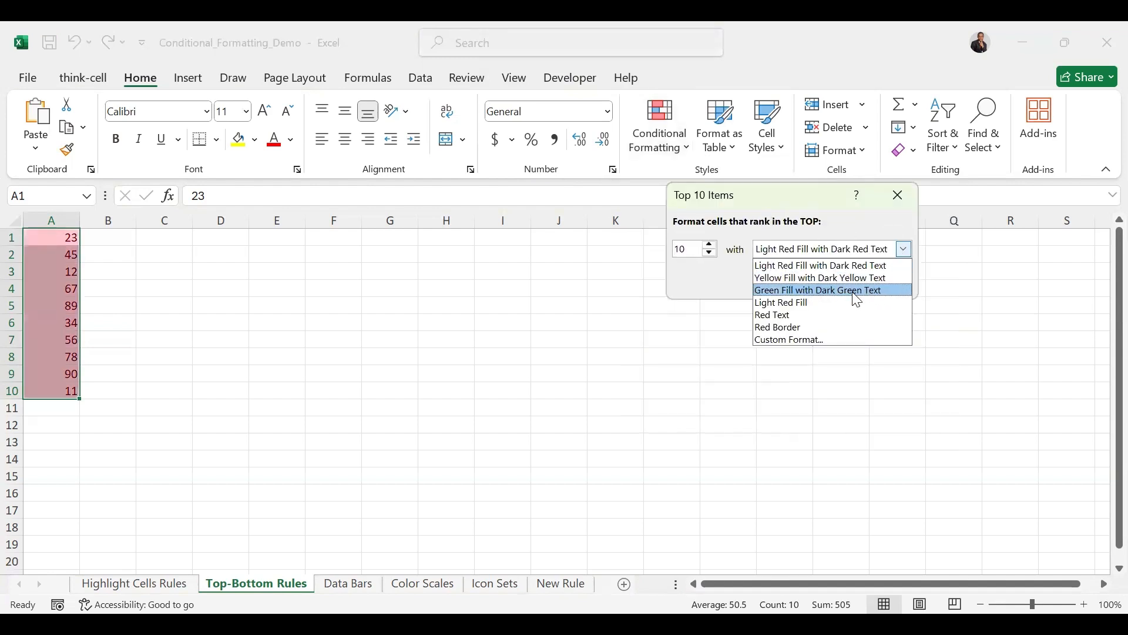
left_click(832, 290)
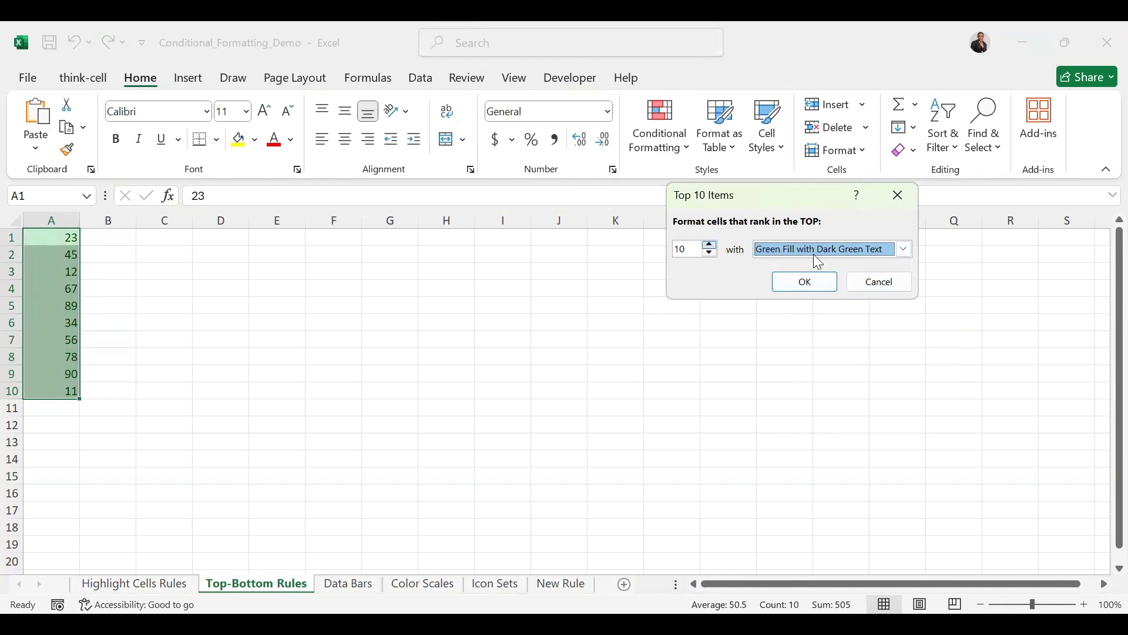
left_click(892, 285)
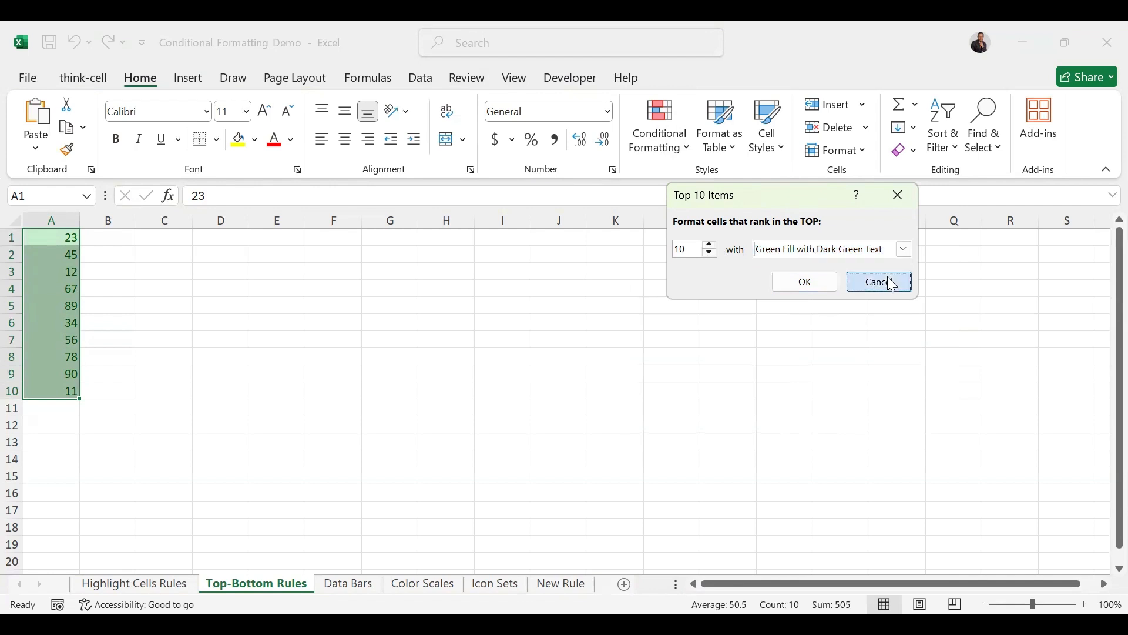
Step: Apply a Top 10% conditional formatting rule to A1:A10 with Green Fill with Dark Green Text
left_click(689, 153)
mouse_move(745, 228)
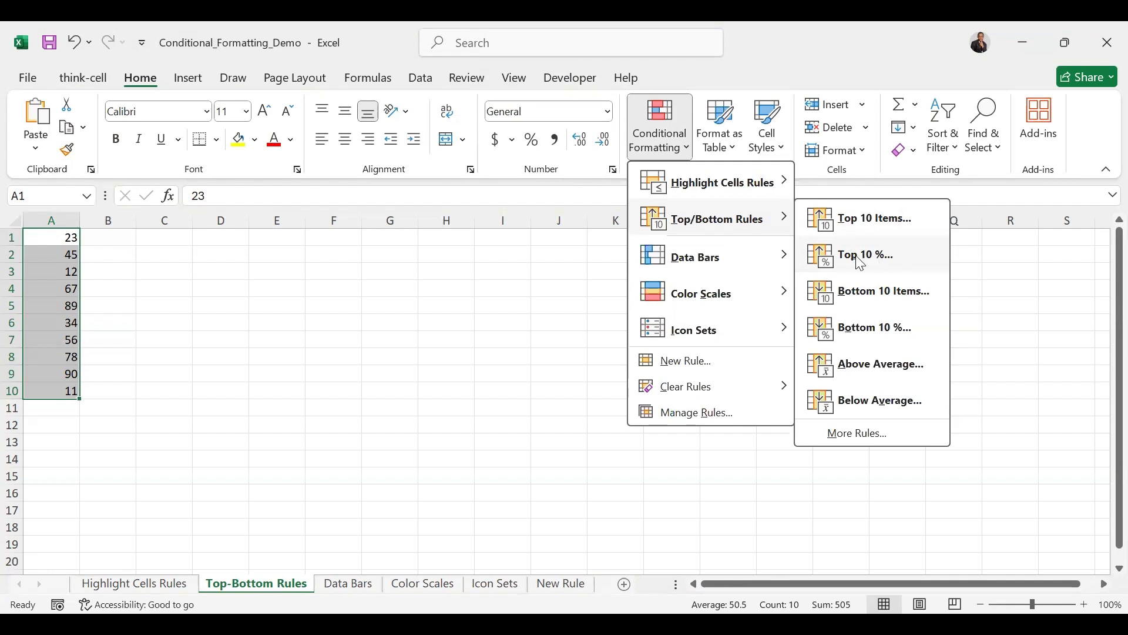
left_click(880, 258)
left_click(907, 249)
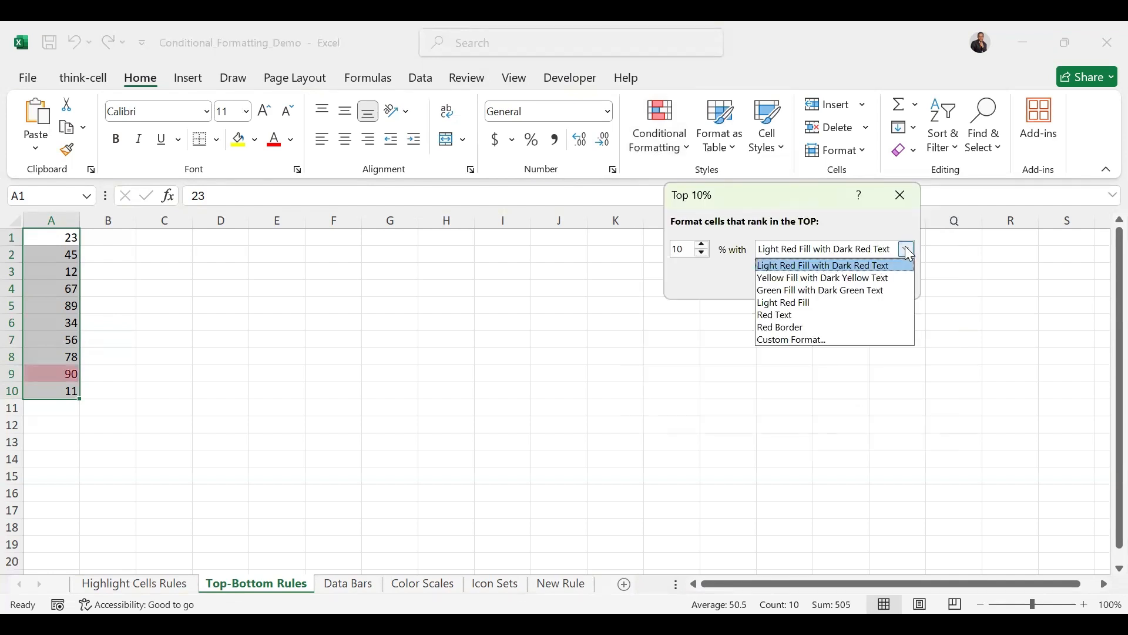
left_click(857, 294)
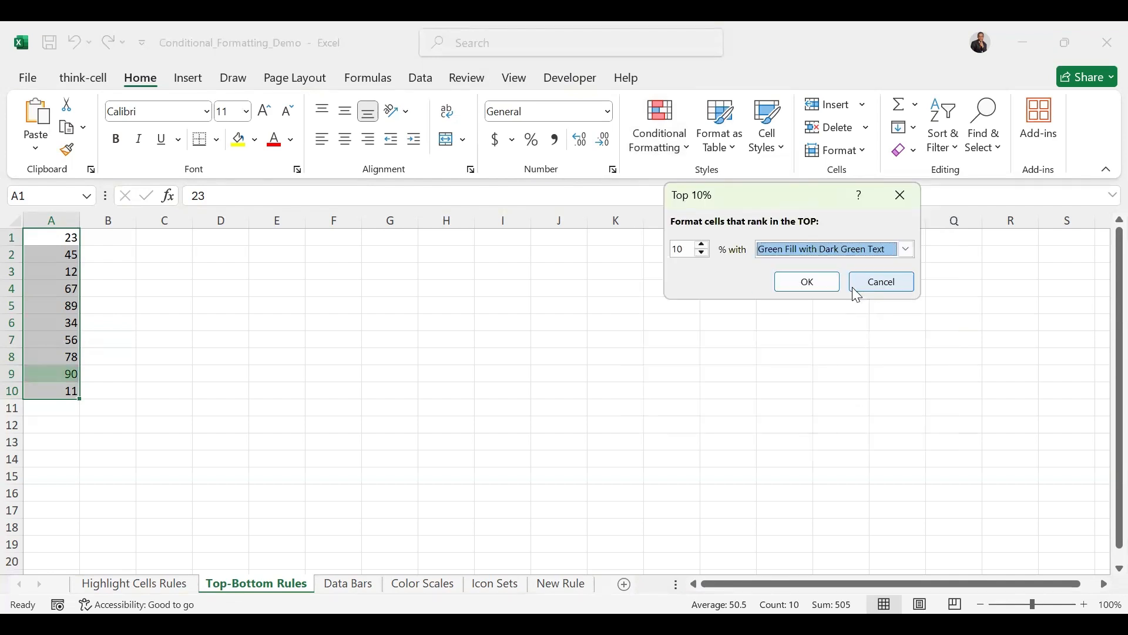
left_click(805, 281)
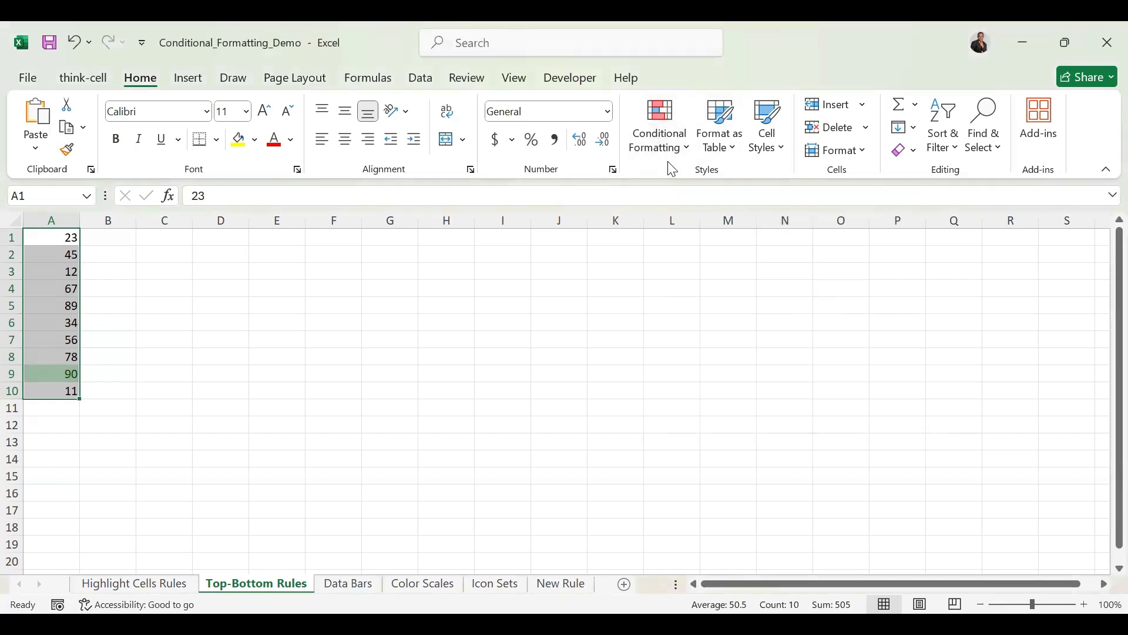
Step: Start a custom top/bottom formatting rule for A1:A10 and set it to format the Bottom 30 ranked values
left_click(687, 145)
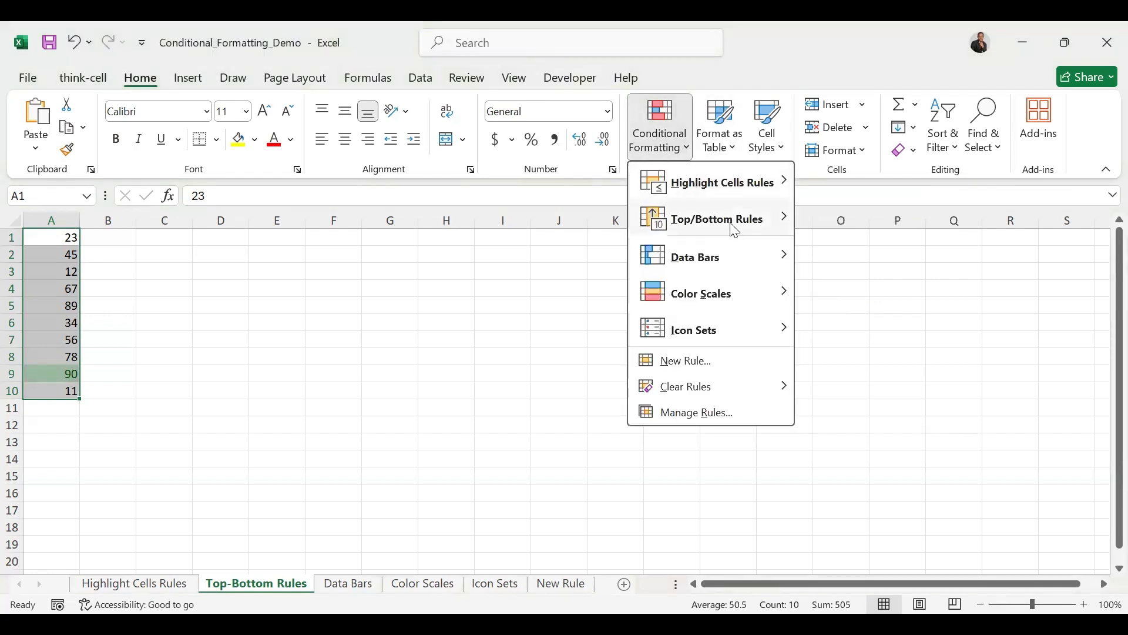
mouse_move(761, 228)
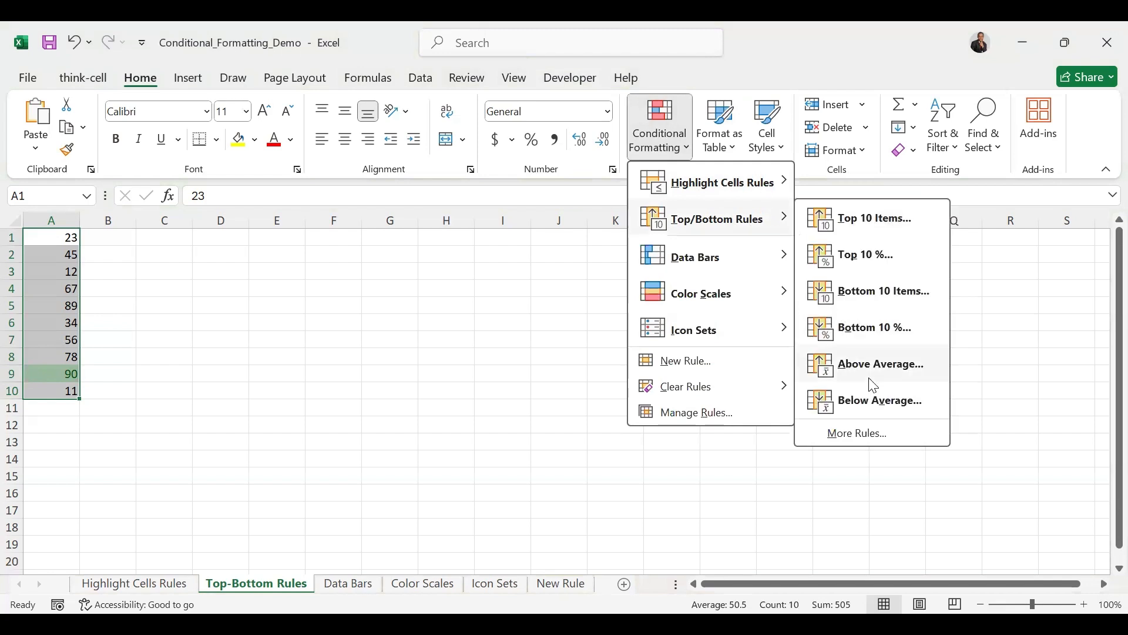
left_click(874, 439)
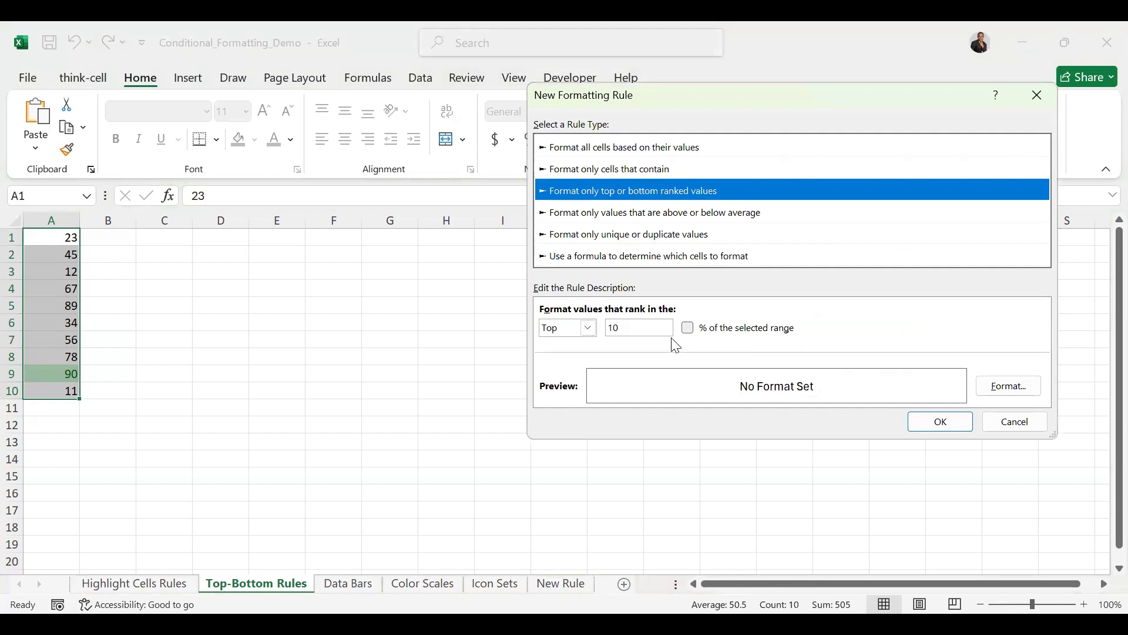
left_click(645, 328)
key("BackSpace")
key("BackSpace")
type("30")
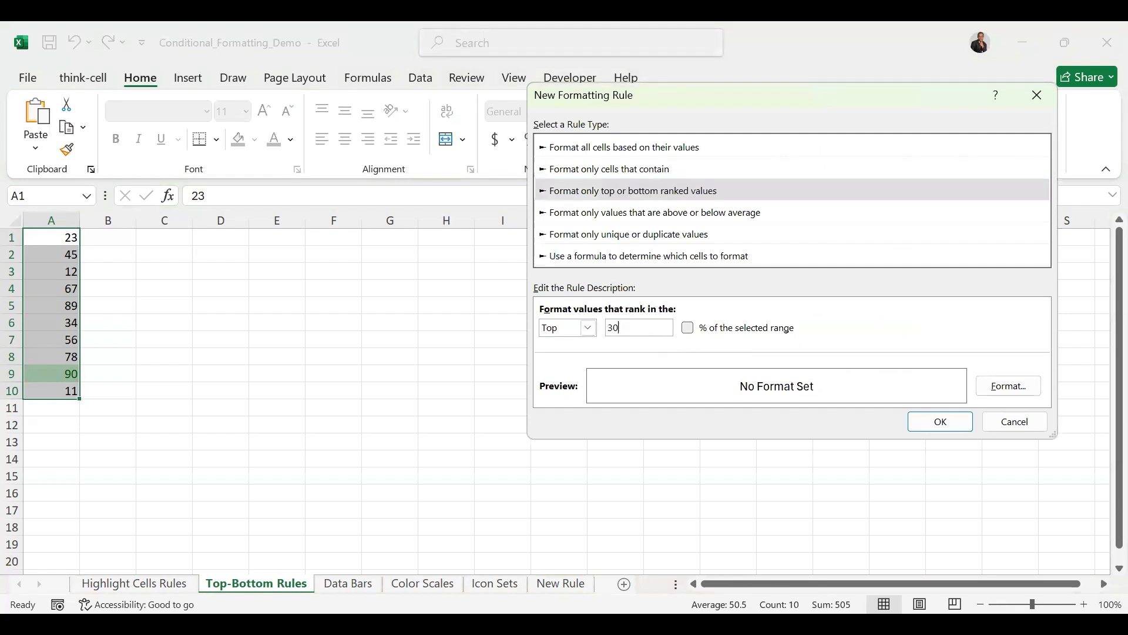
left_click(588, 329)
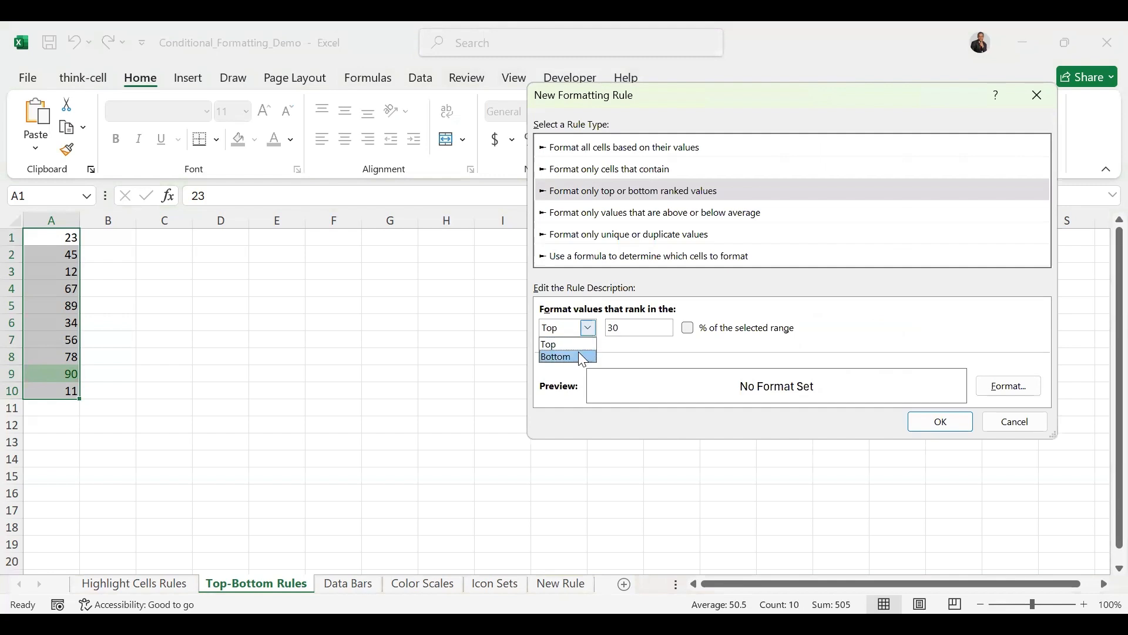
left_click(579, 355)
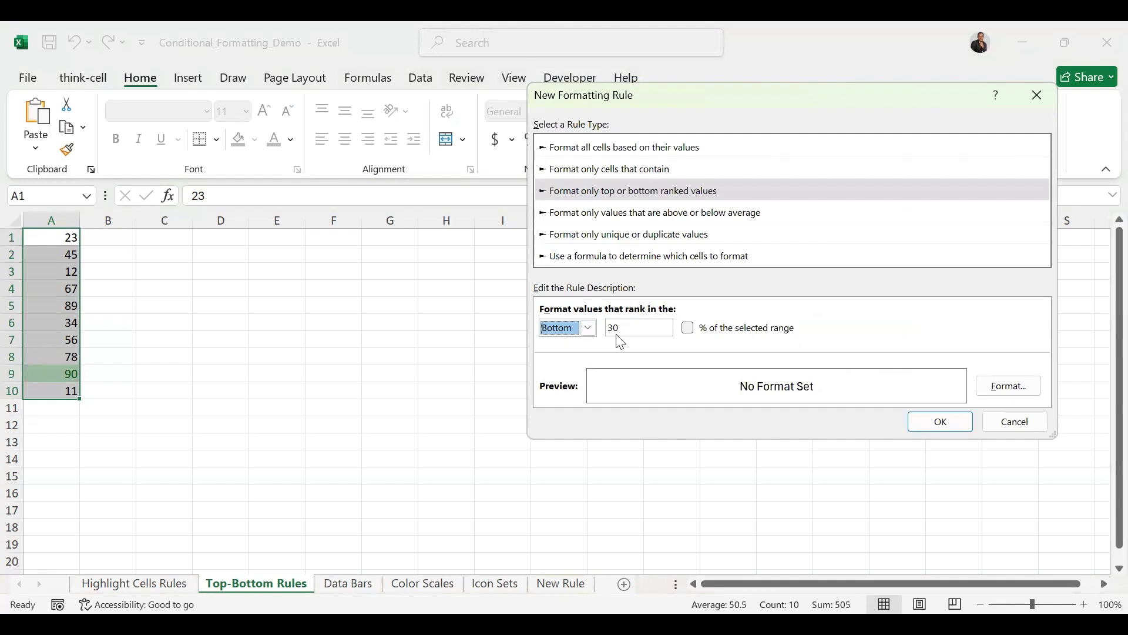
Step: Set the new rule's format to a solid red background fill
left_click(1023, 382)
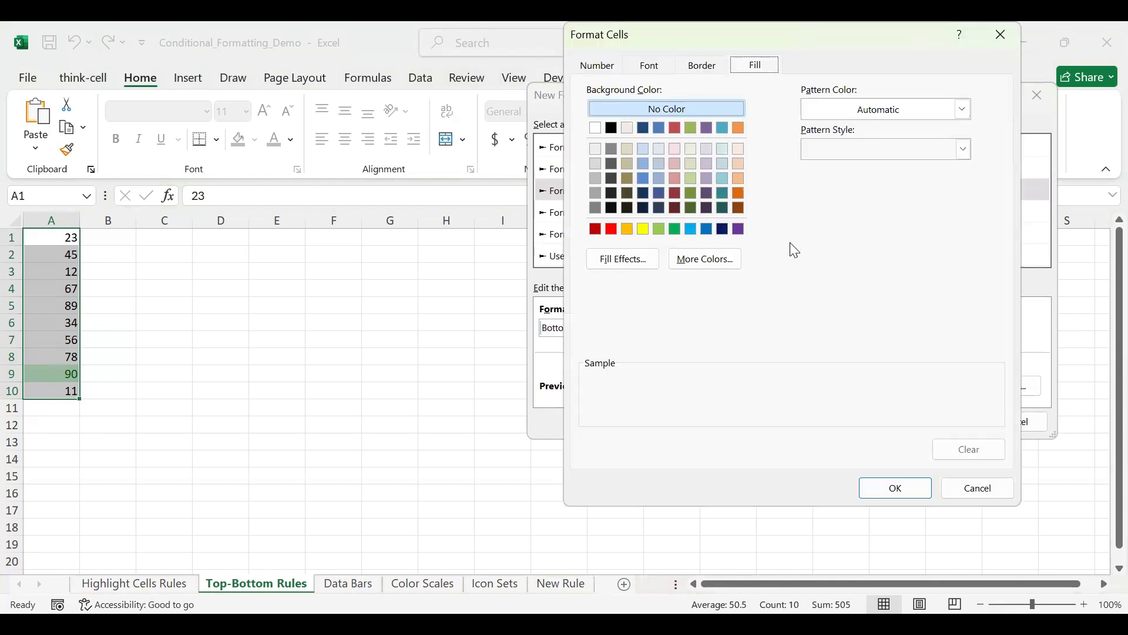
left_click(611, 229)
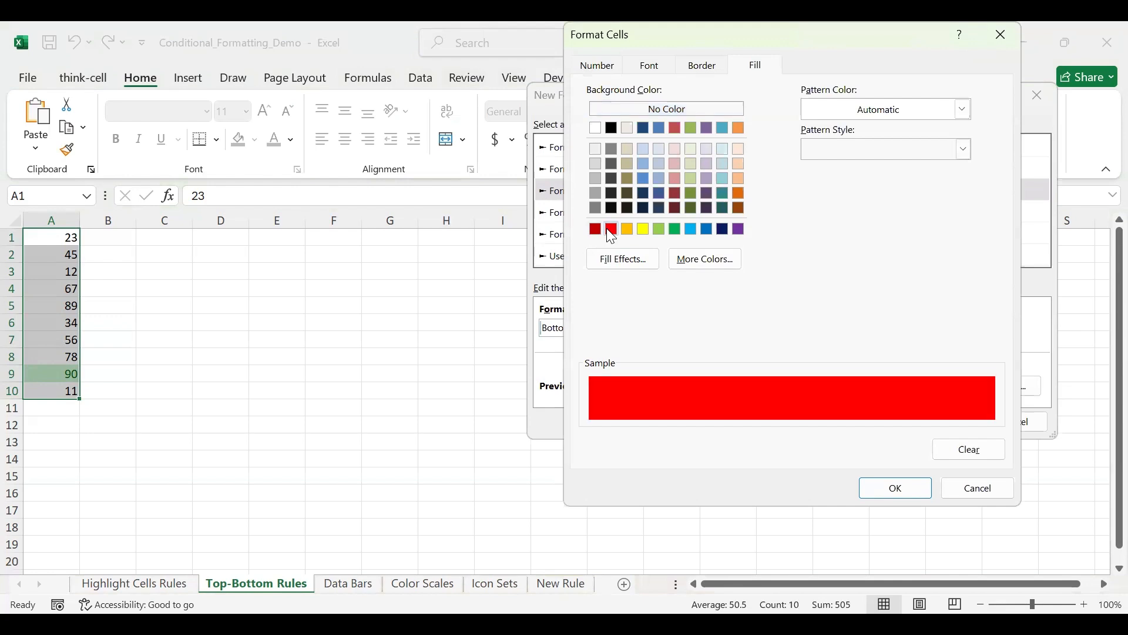
left_click(909, 493)
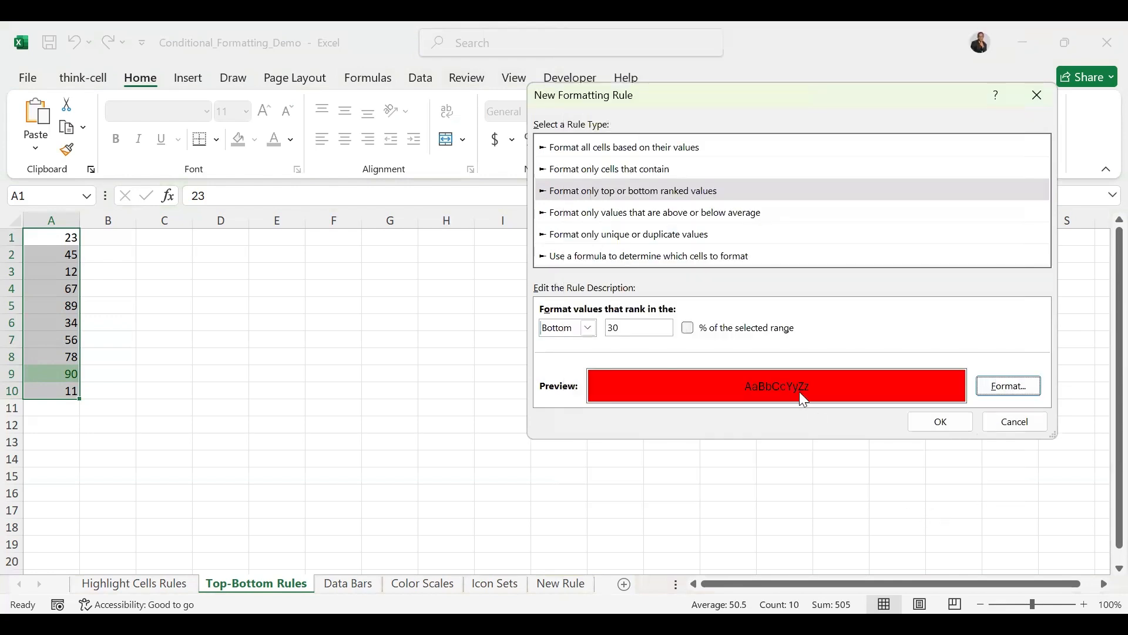
Step: Make the bottom 30 rule a percentage of the selected range and apply it to A1:A10
left_click(687, 328)
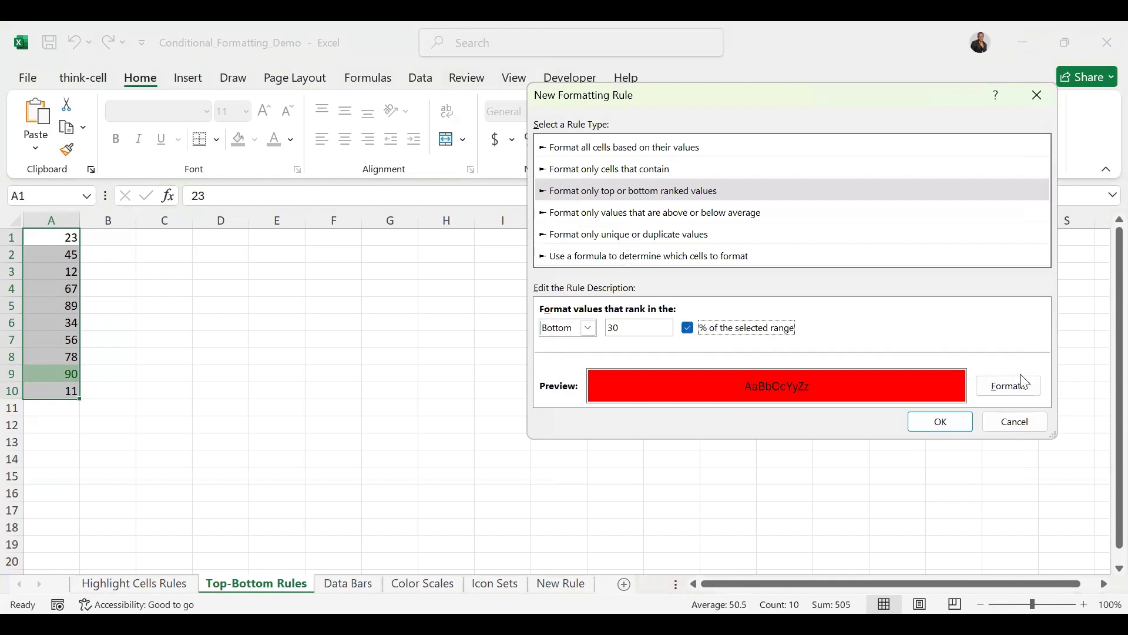
left_click(952, 430)
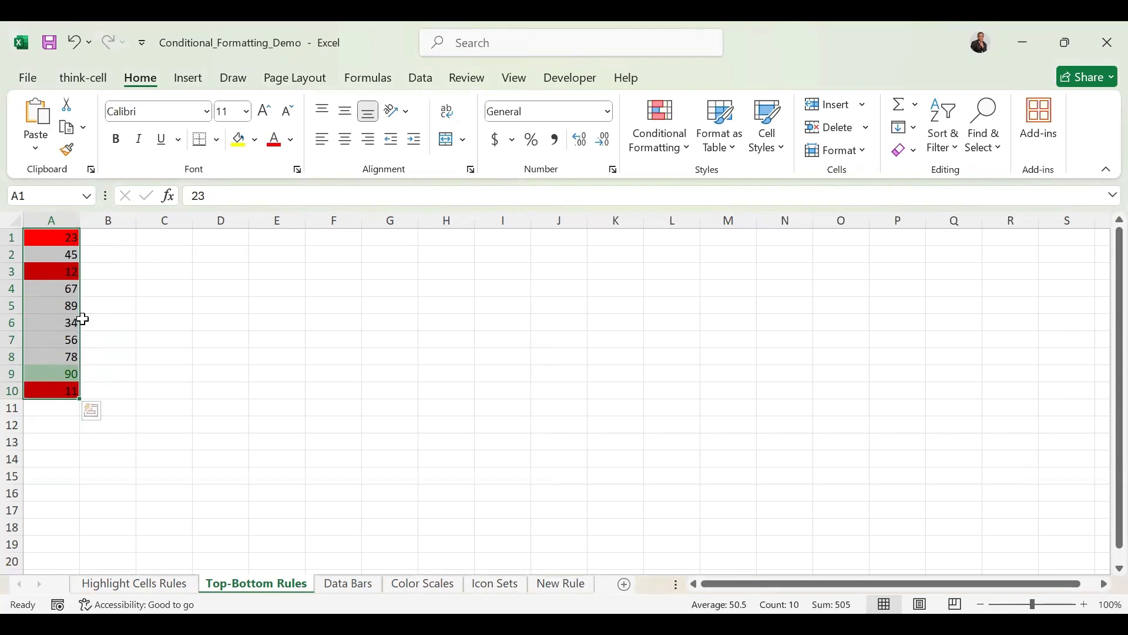
Step: On the Data Bars sheet, apply solid fill blue data bars to the values in A1:A10
left_click(362, 591)
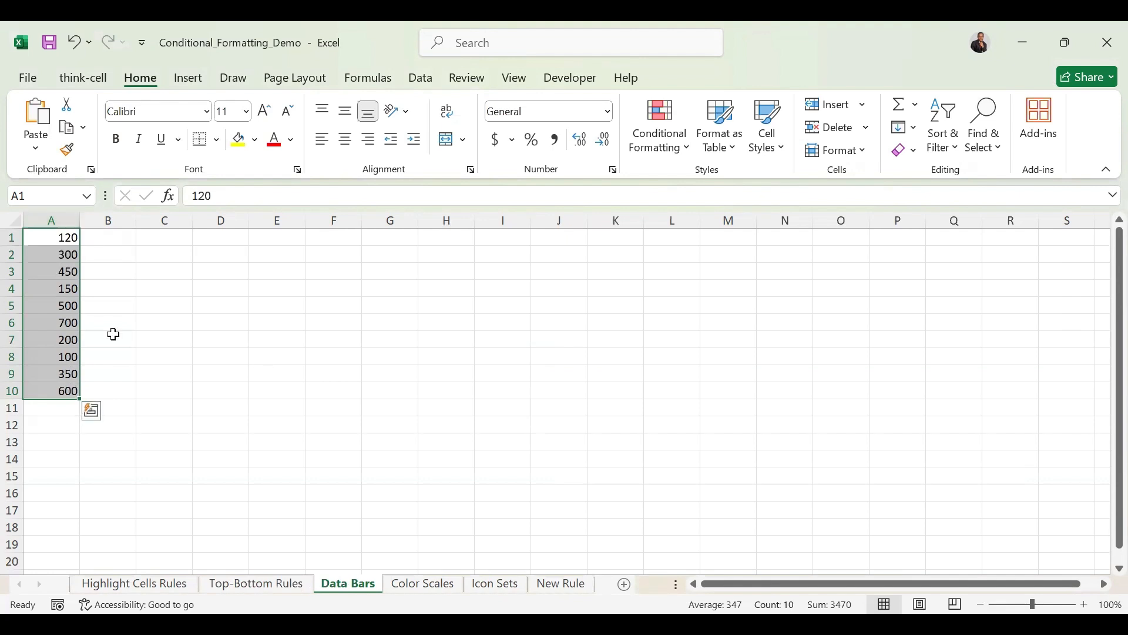
left_click(674, 157)
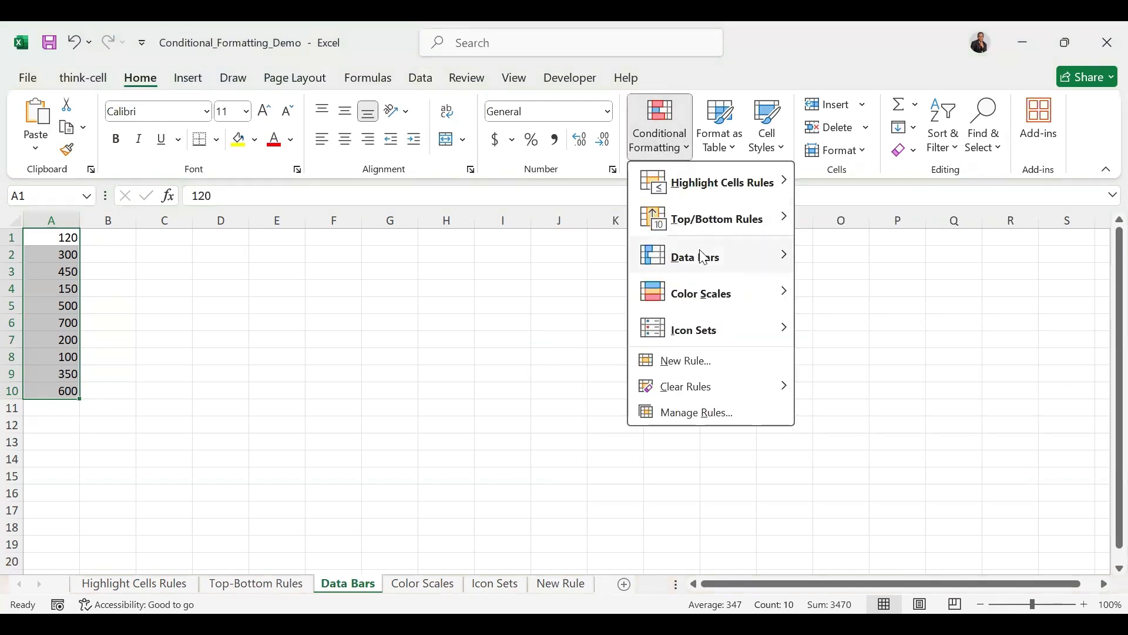
mouse_move(724, 261)
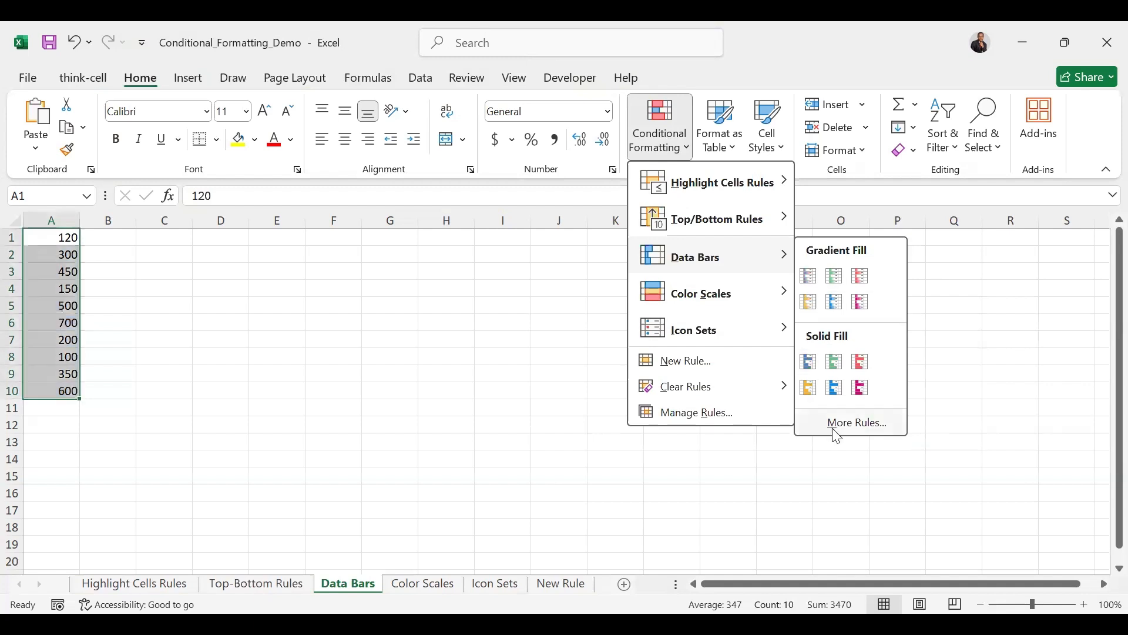
left_click(810, 363)
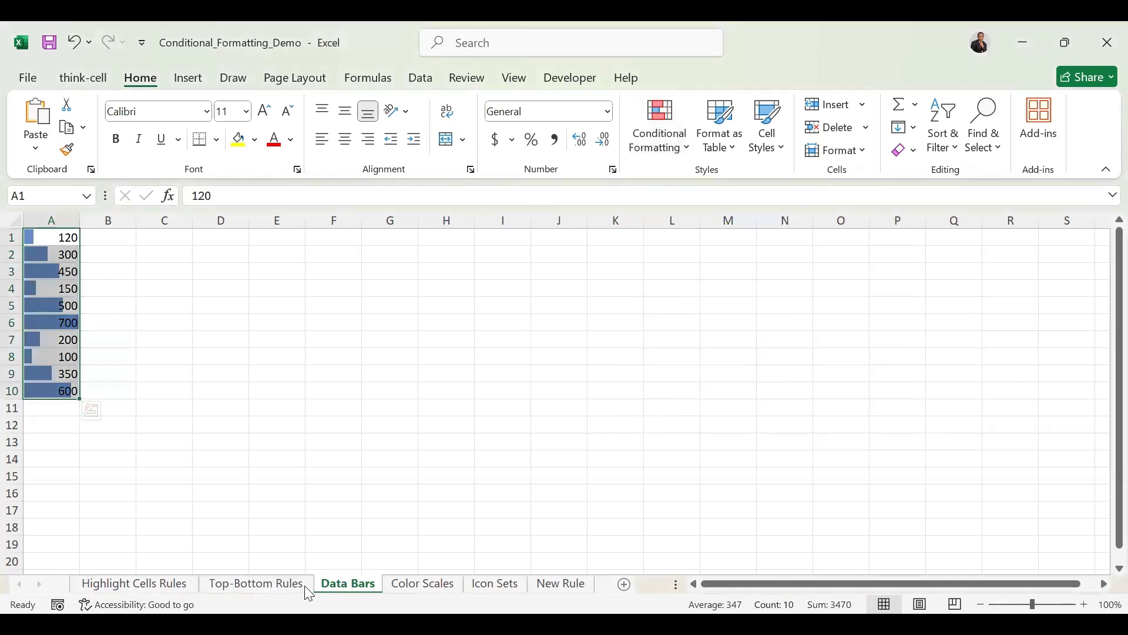
Step: Switch to the Color Scales sheet with its values in A1:A10 selected
left_click(421, 589)
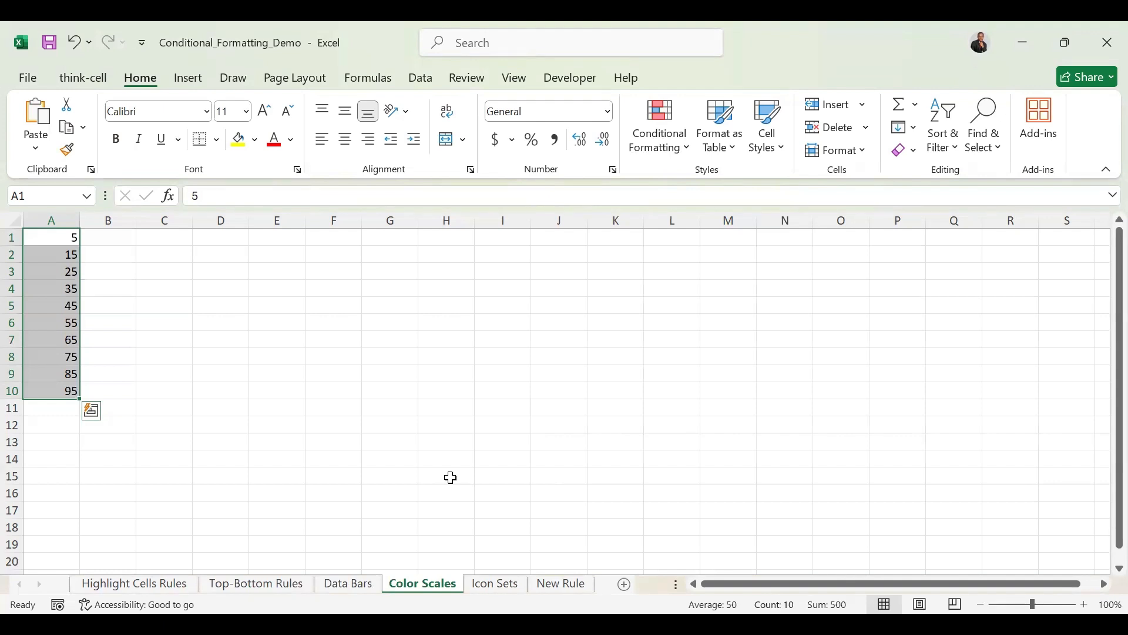
left_click(680, 148)
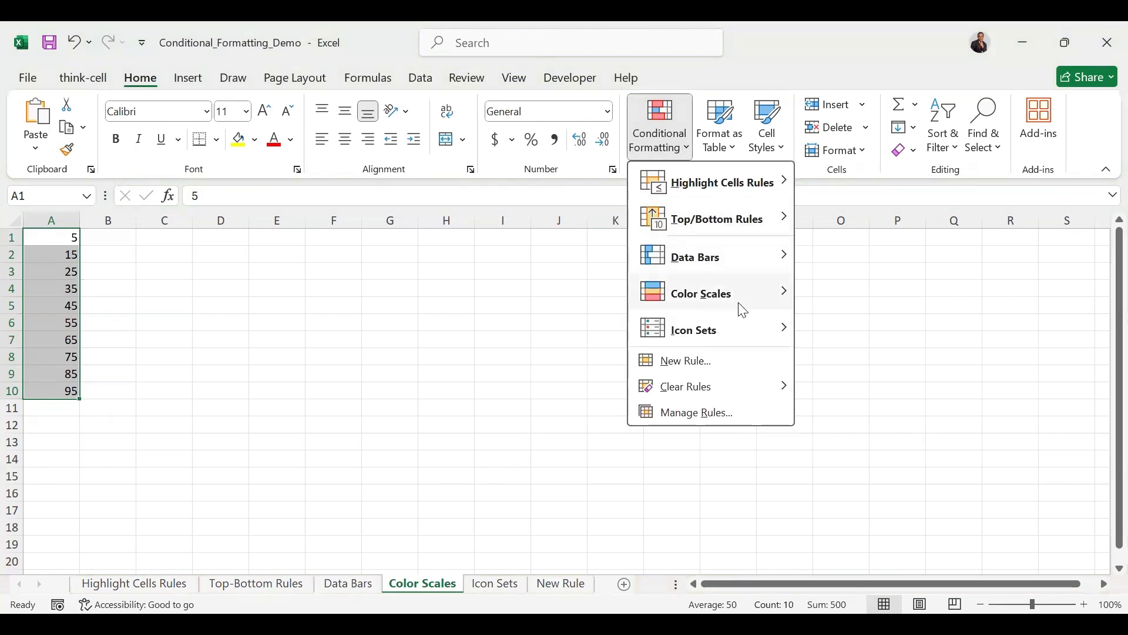
mouse_move(741, 279)
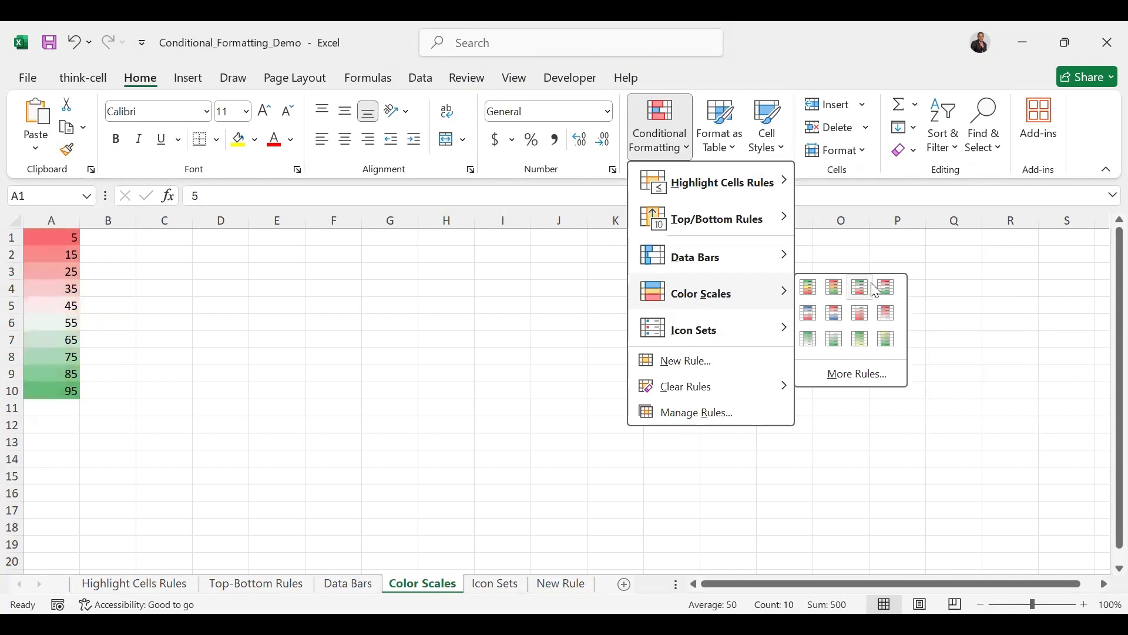
left_click(857, 375)
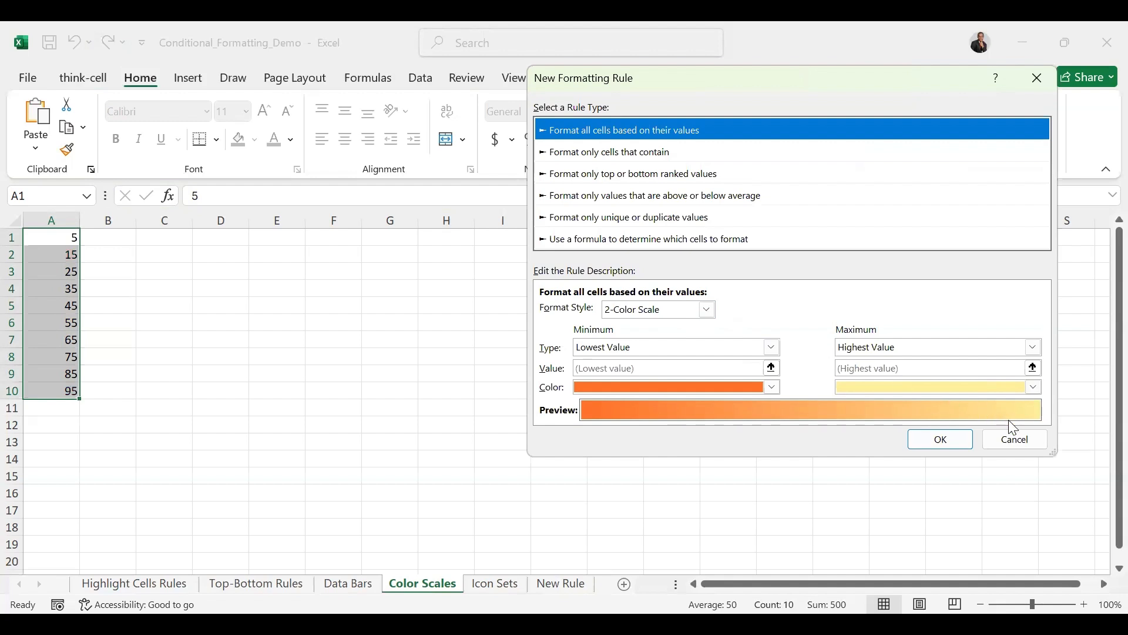
left_click(1012, 439)
key("Escape")
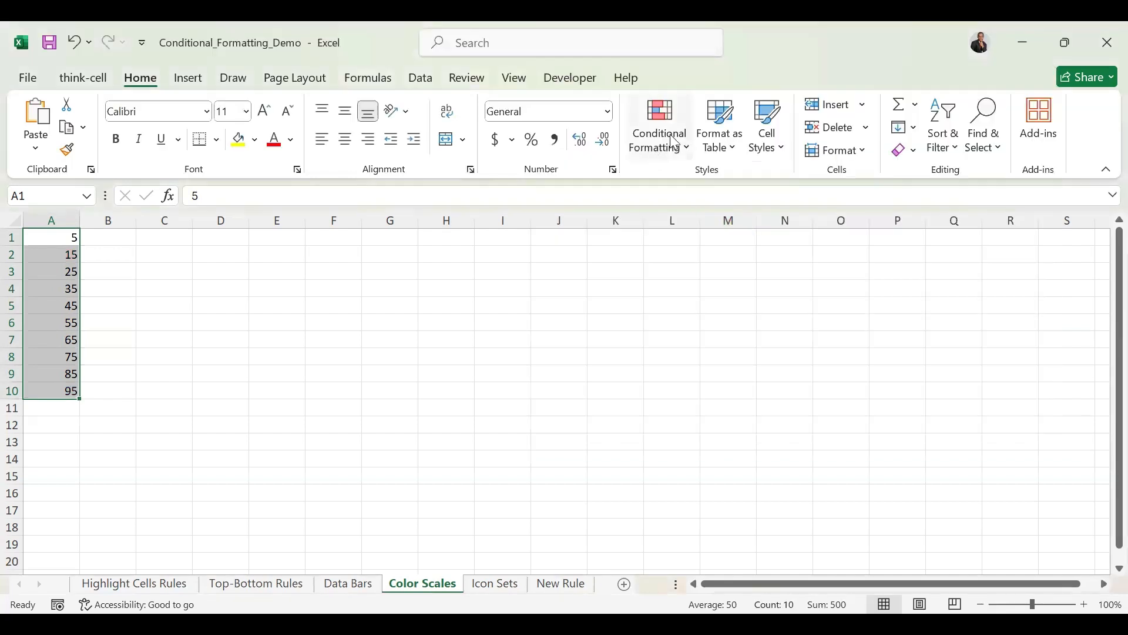
Step: Apply the Green-Yellow-Red color scale to A1:A10, with green for the highest values and red for the lowest
left_click(670, 134)
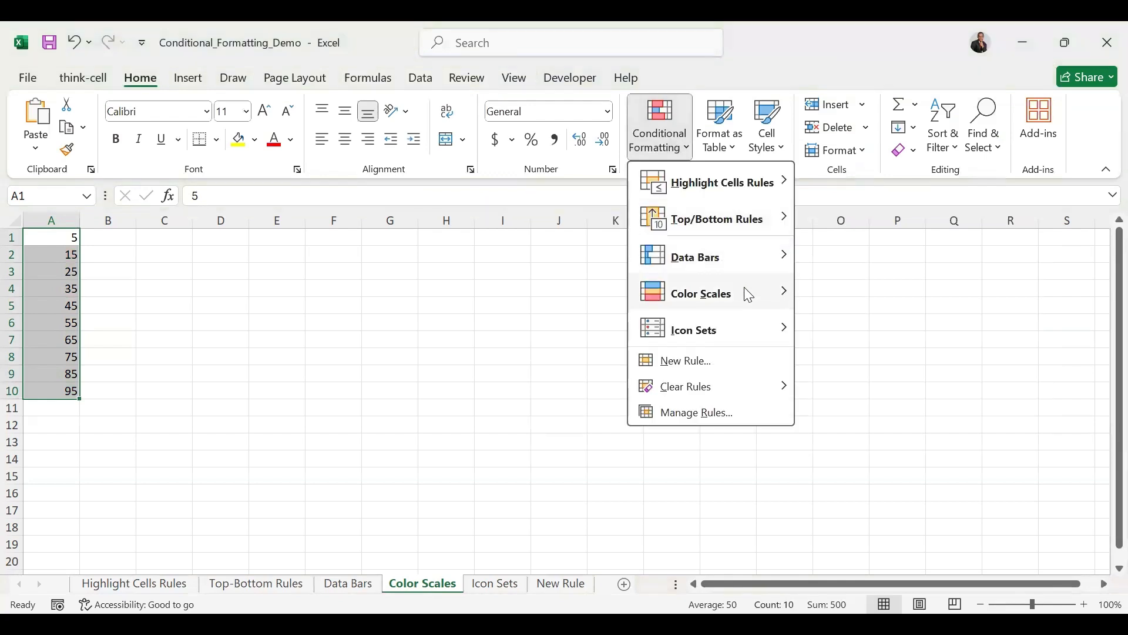
mouse_move(749, 293)
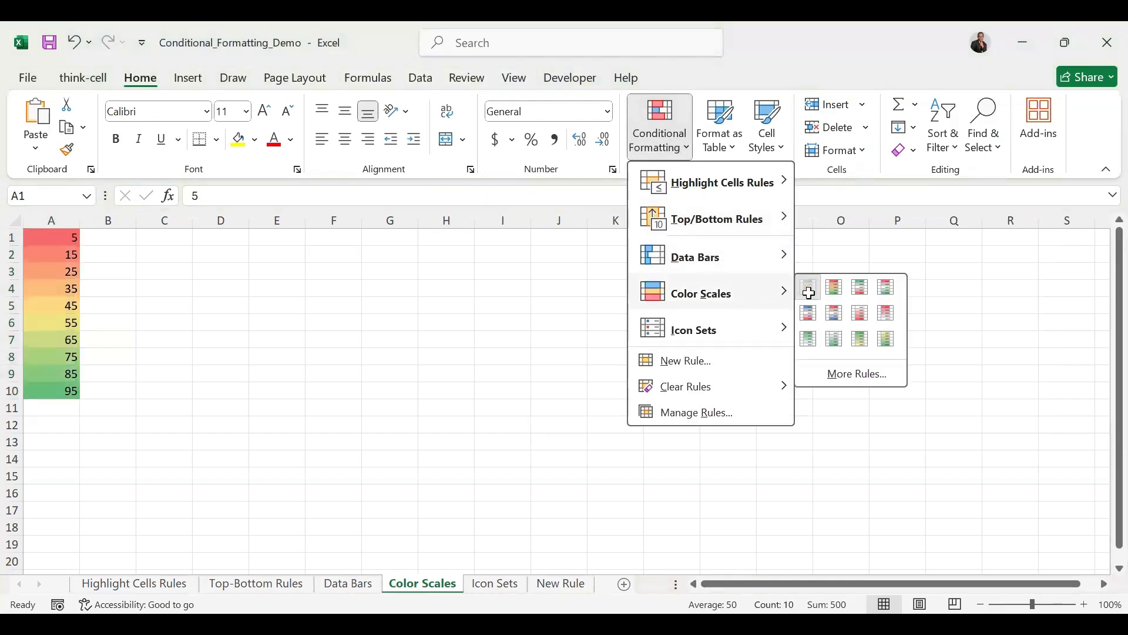
left_click(809, 293)
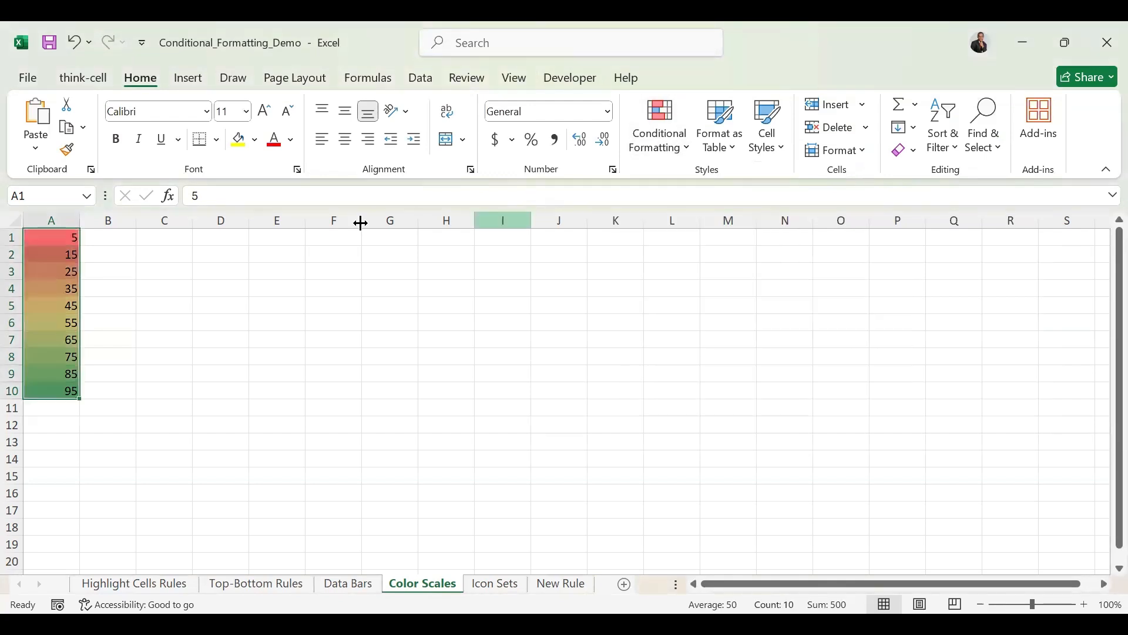
Step: On the Icon Sets sheet, apply the circled three-symbol indicator icon set to A1:A10
left_click(495, 584)
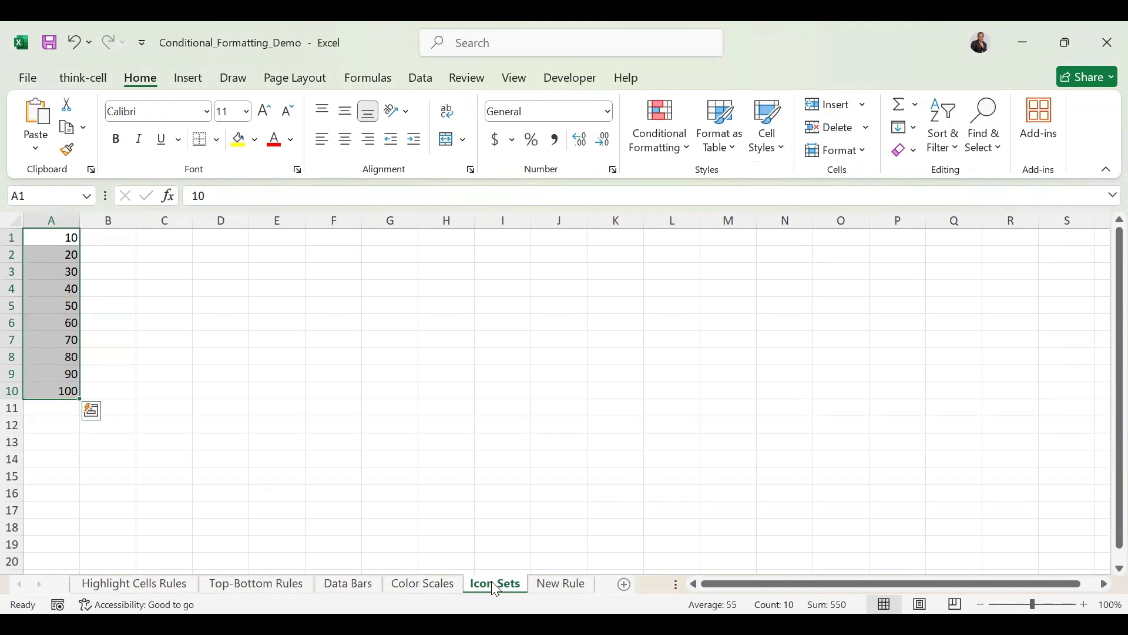
left_click(691, 156)
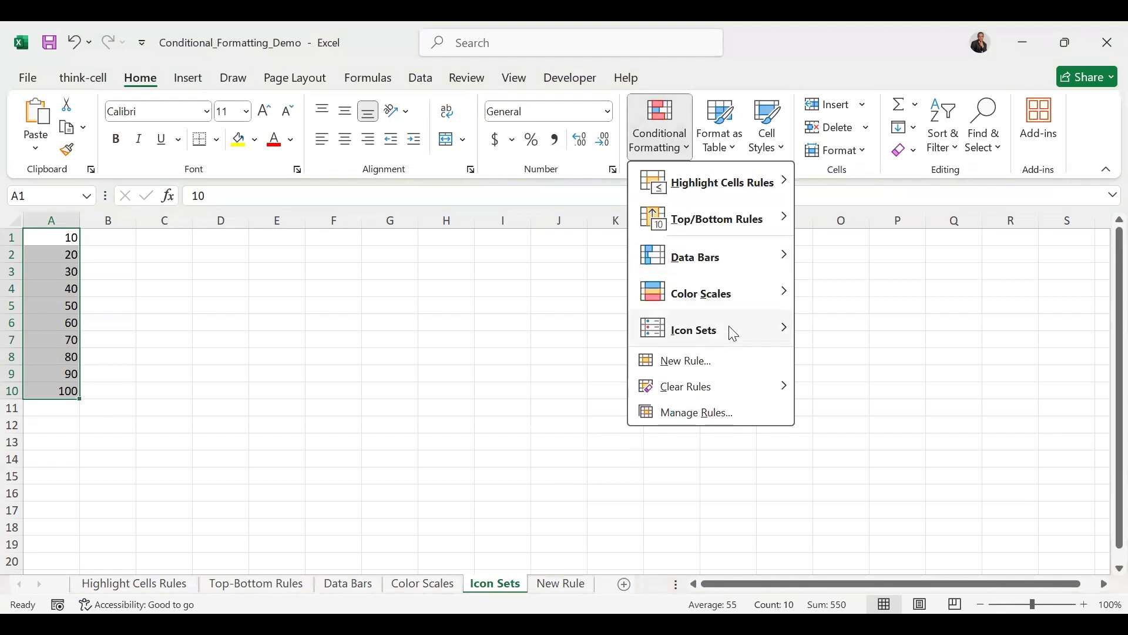
mouse_move(740, 334)
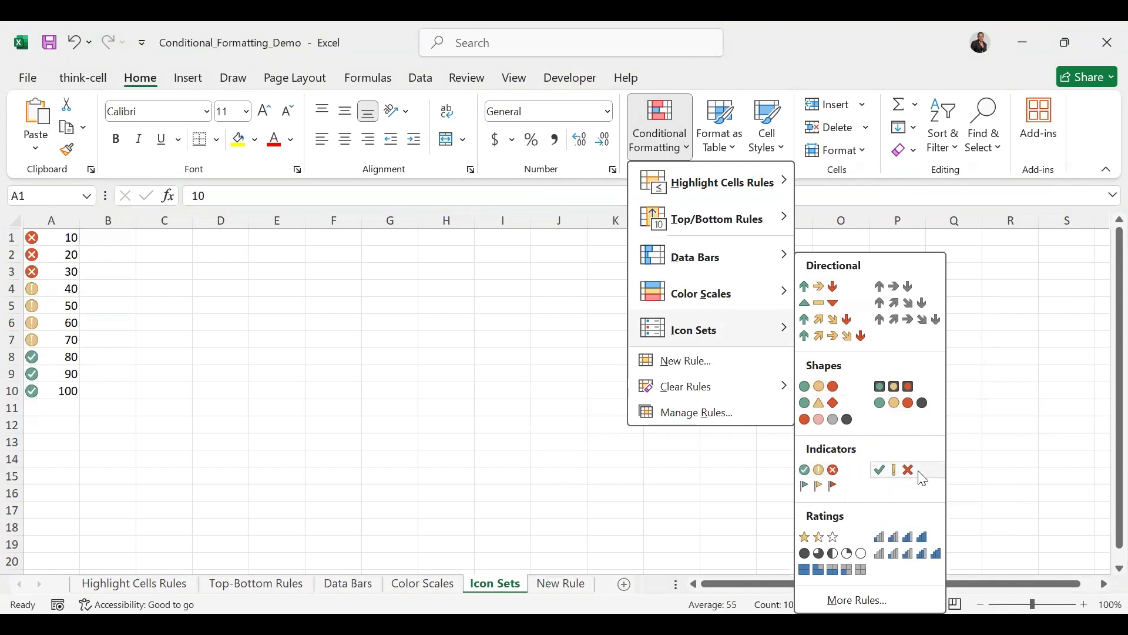
left_click(835, 473)
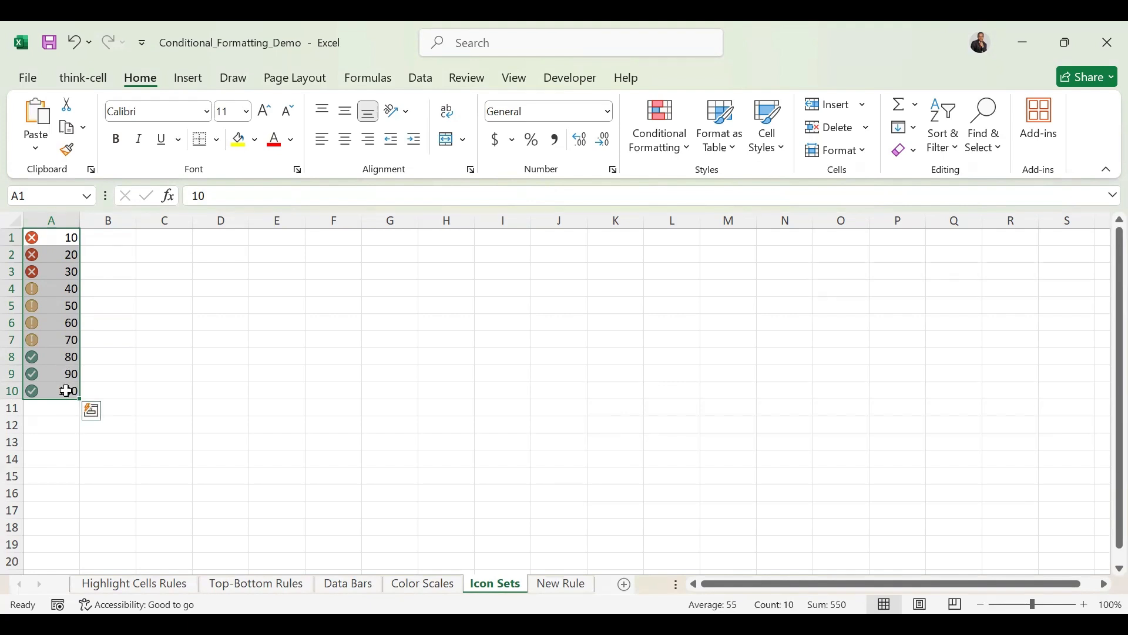
left_click(684, 157)
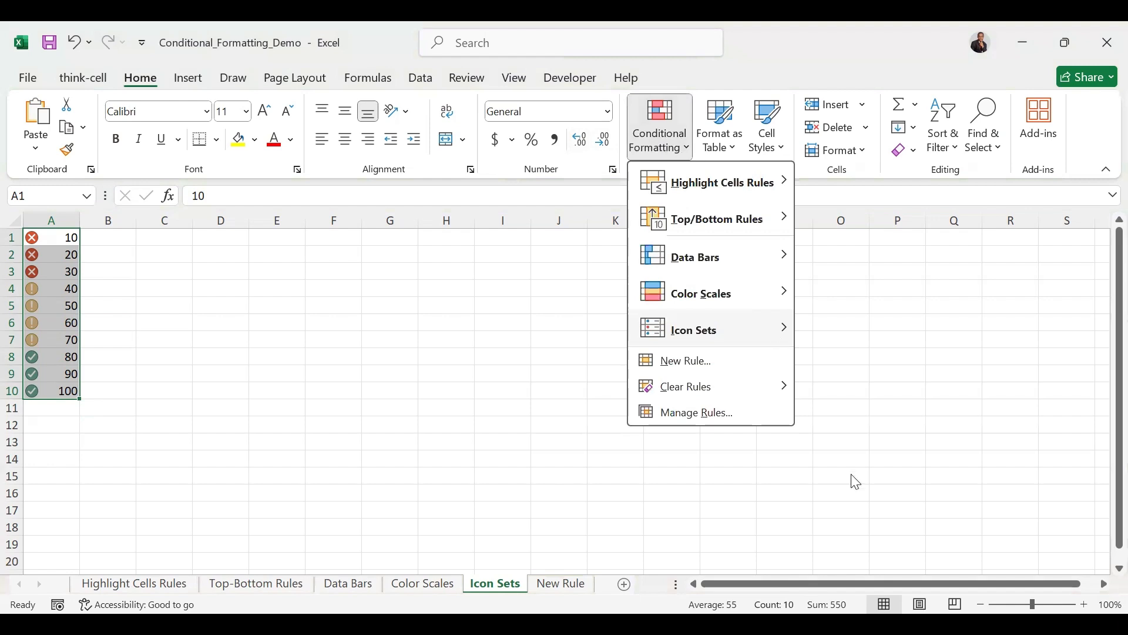
mouse_move(776, 330)
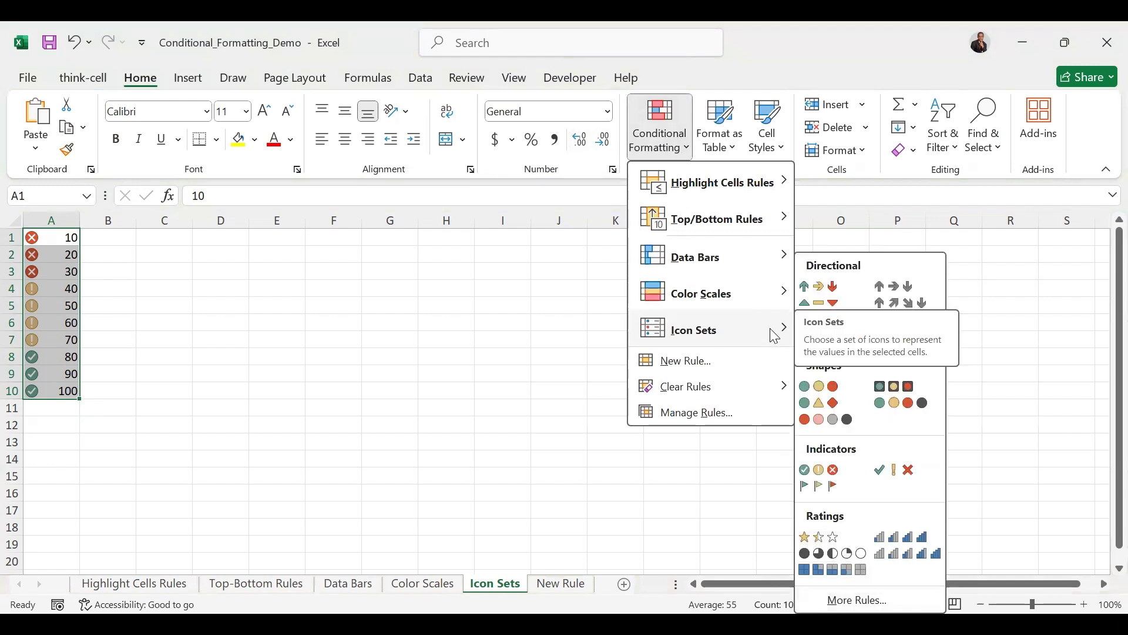
left_click(584, 584)
Step: On the New Rule sheet, start a new conditional formatting rule for A1:A10 of type Format only cells that contain
left_click(577, 585)
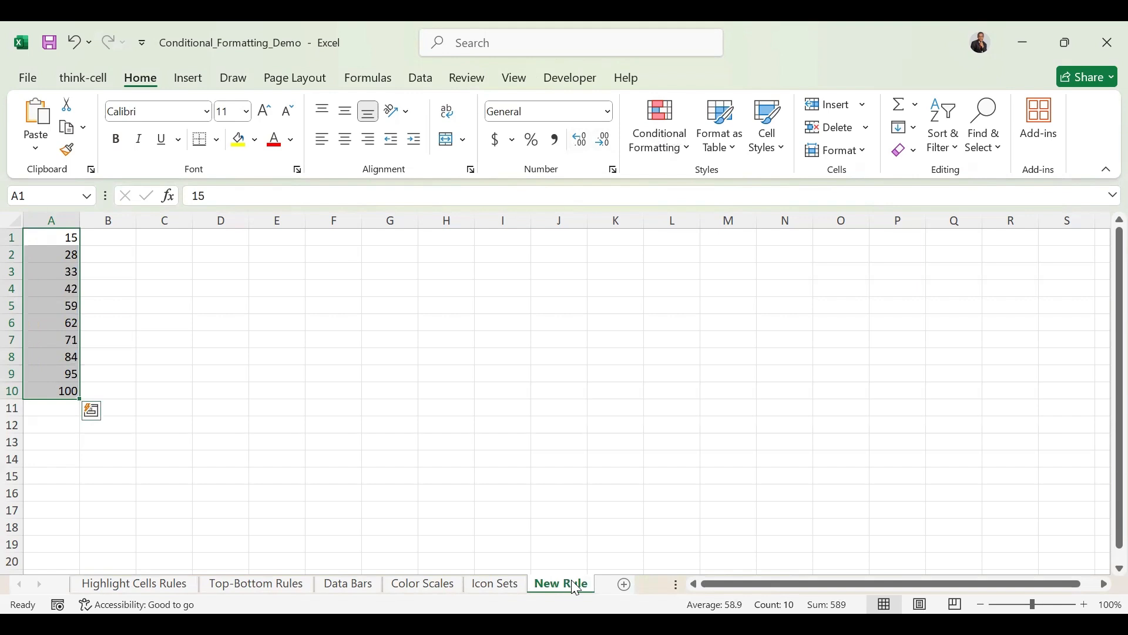
left_click(692, 150)
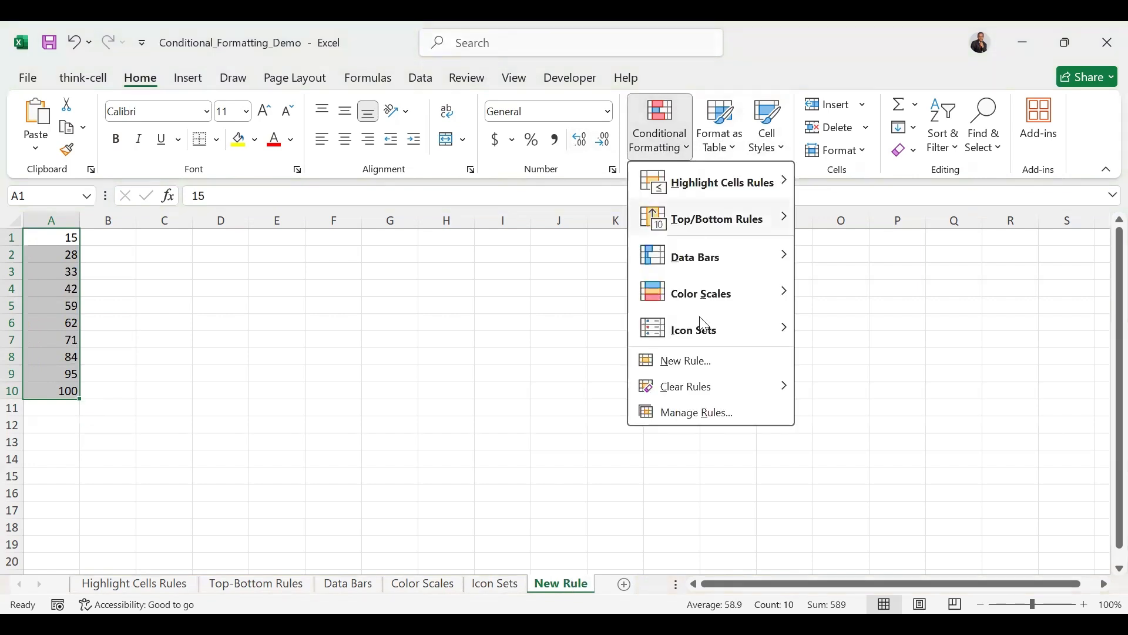
left_click(693, 367)
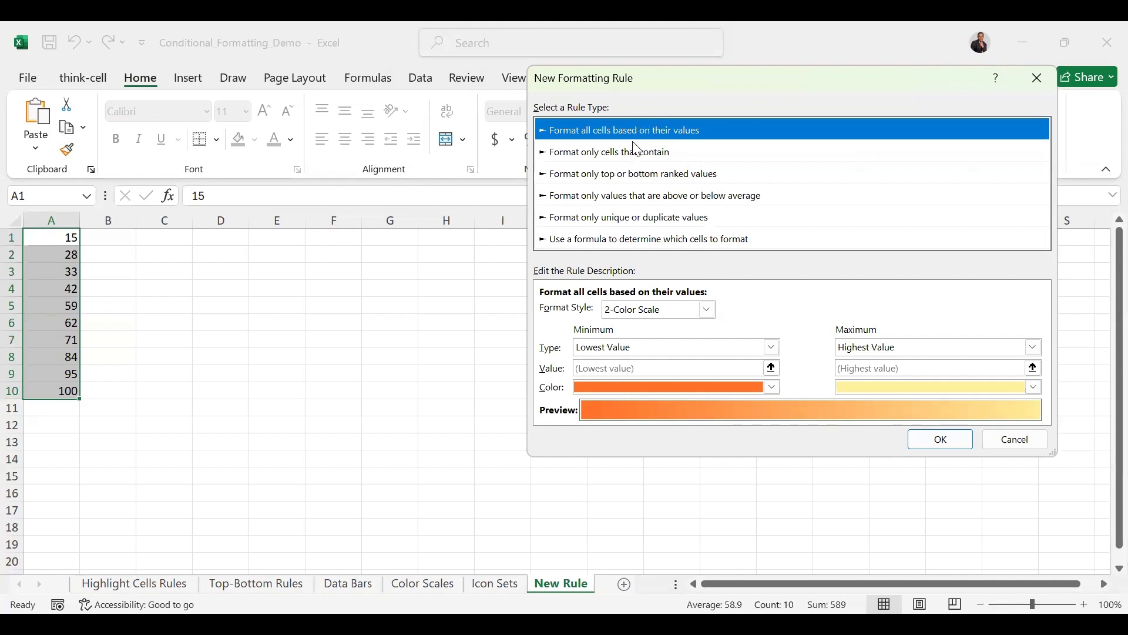
left_click(605, 154)
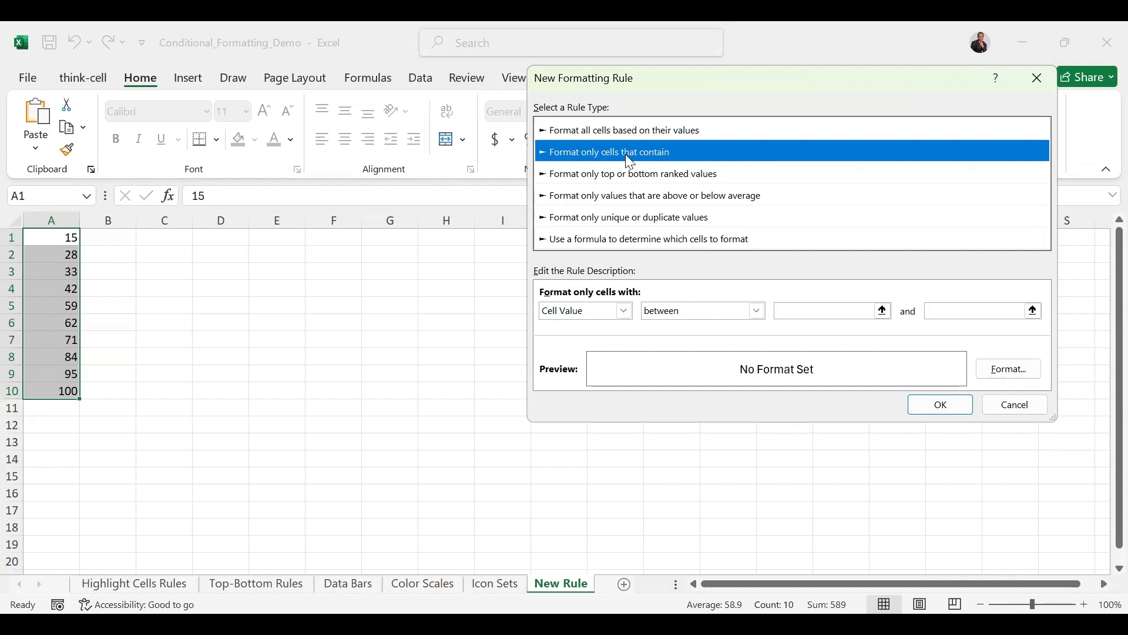
Step: Set the rule to format cell values between 40 and 80
left_click(625, 310)
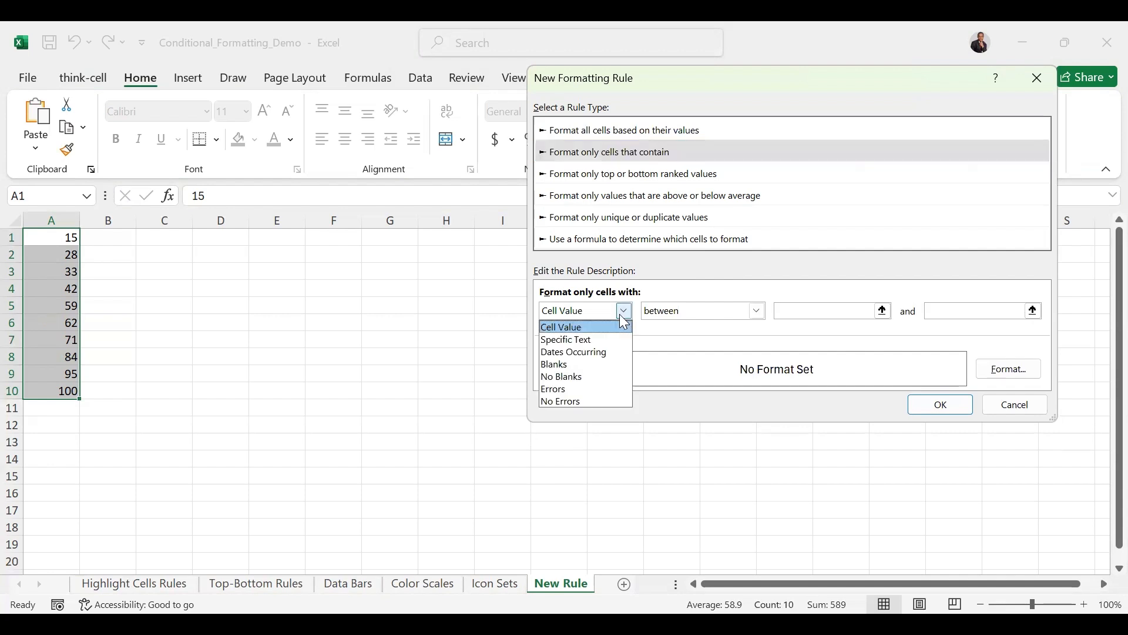
left_click(764, 317)
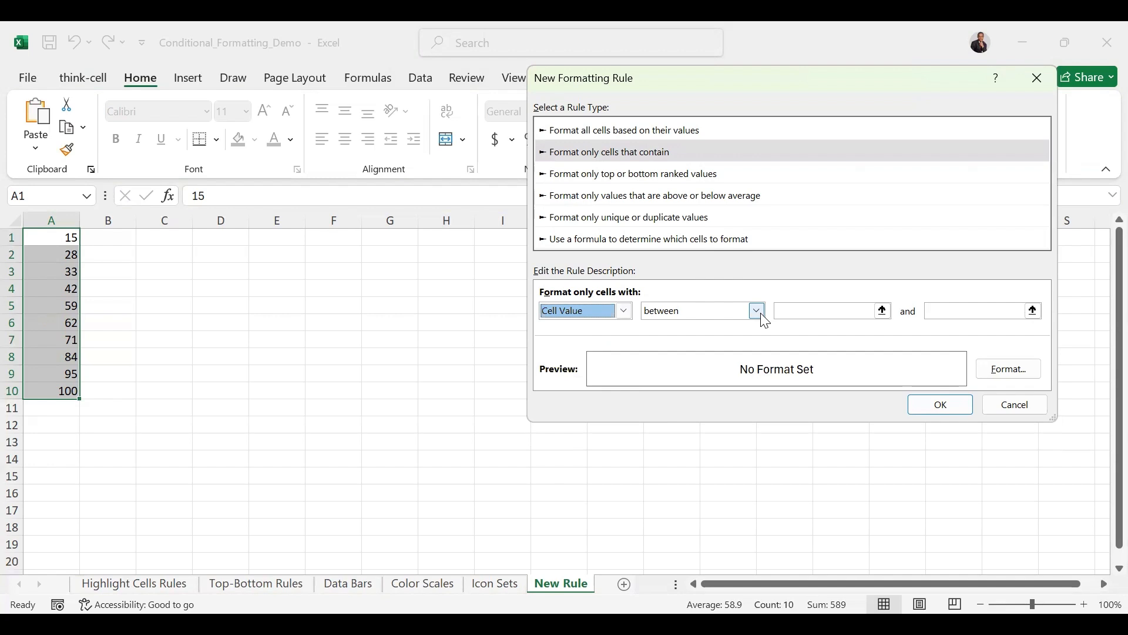
left_click(759, 315)
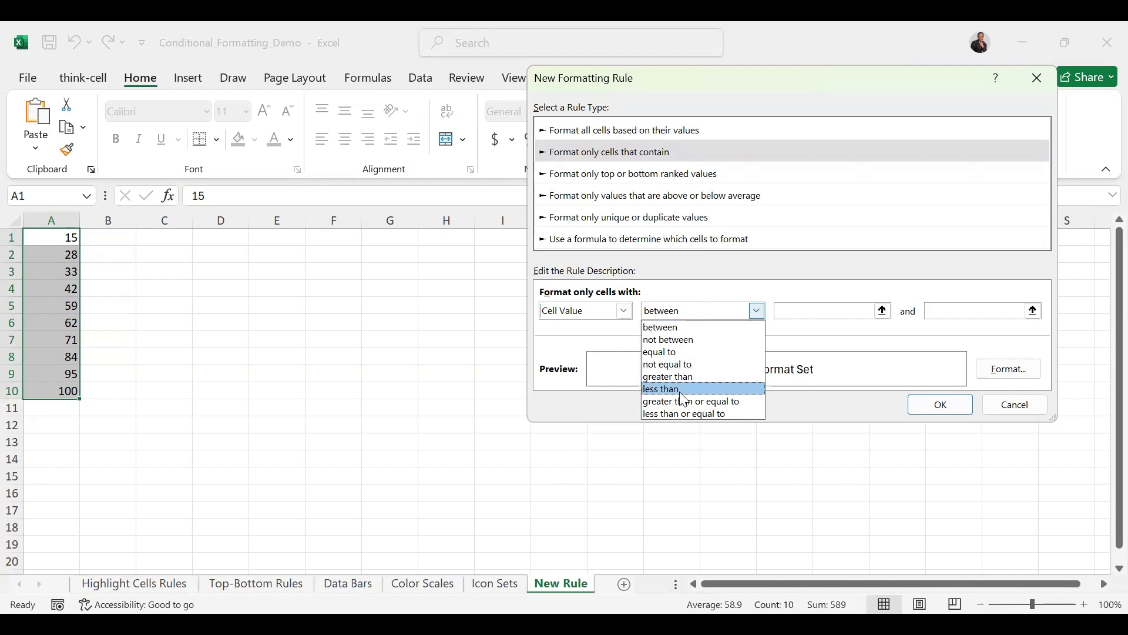
left_click(757, 312)
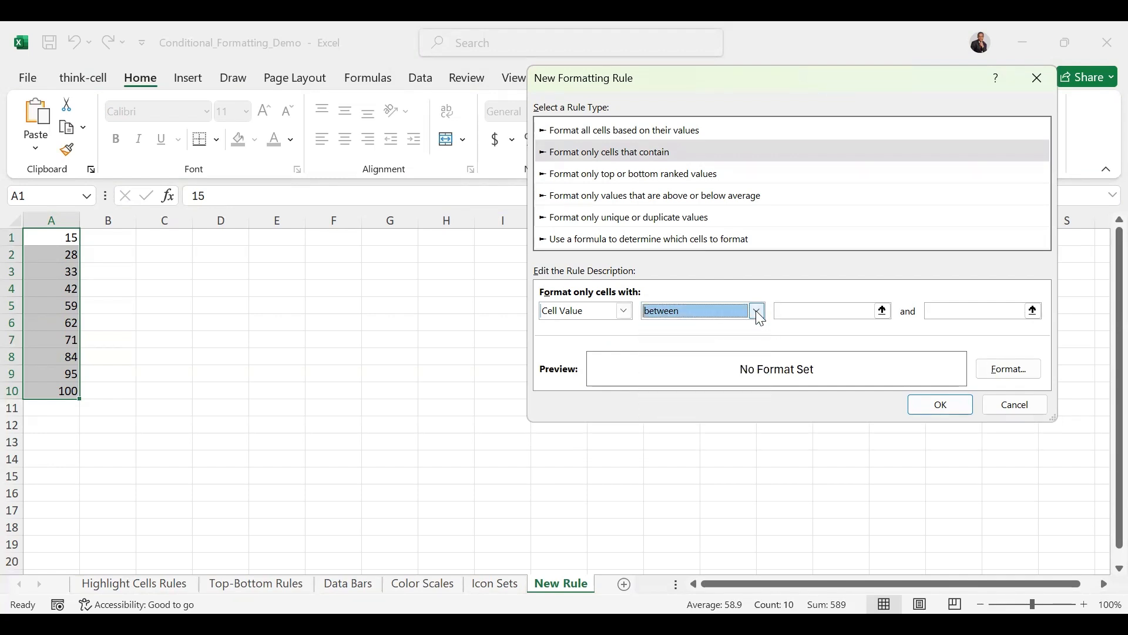
left_click(804, 312)
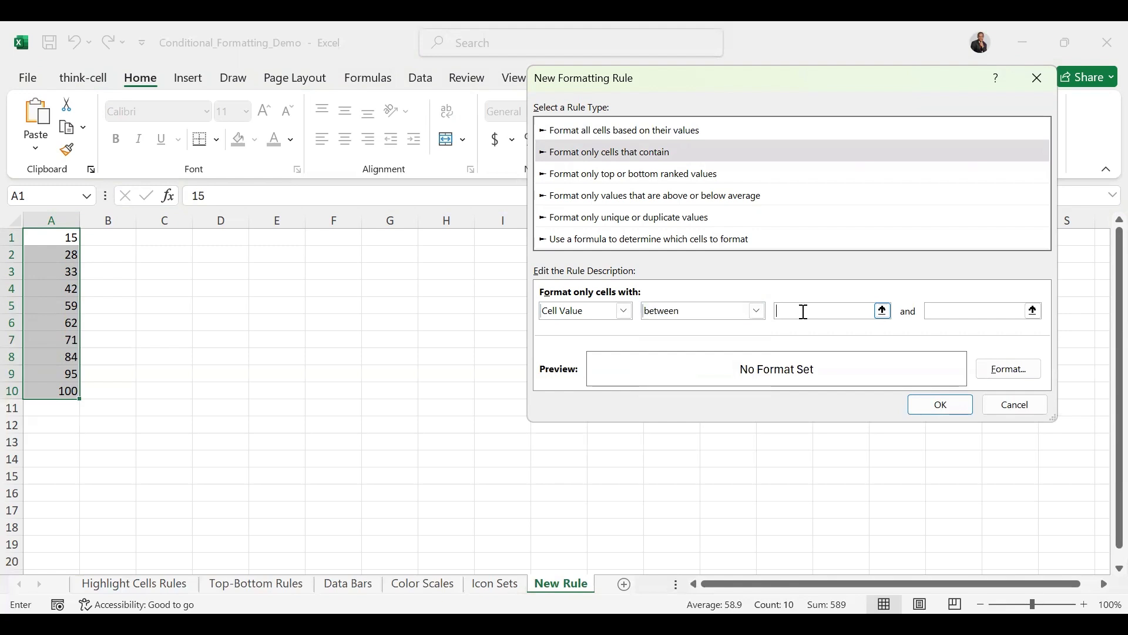
type("40")
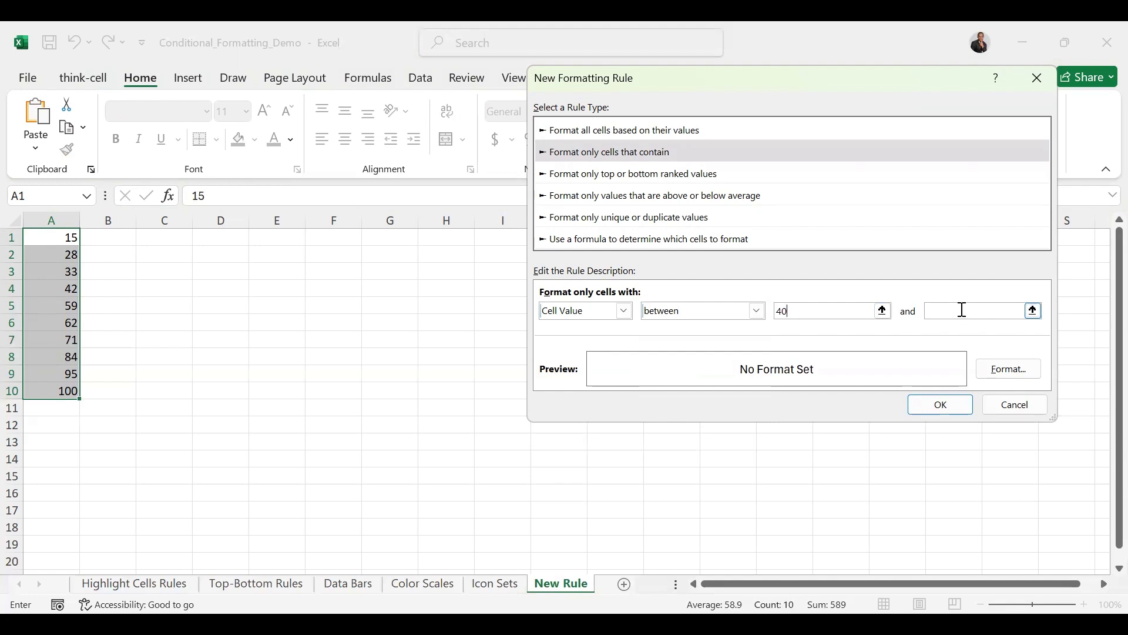
type("8-")
Step: Give the new rule an orange background fill and apply it to A1:A10
left_click(1011, 369)
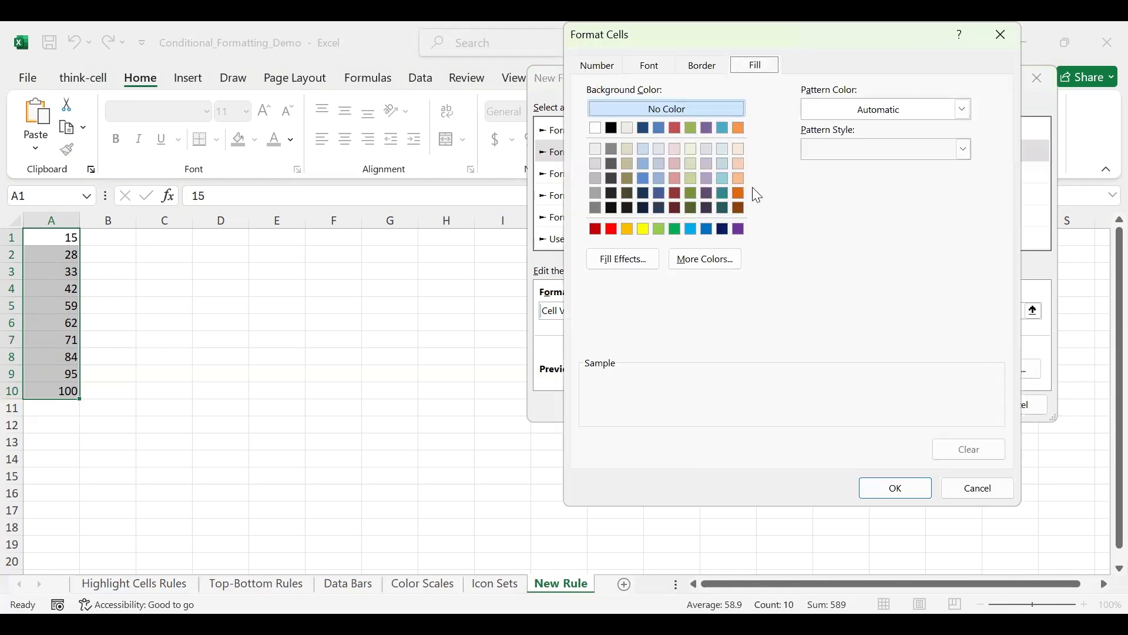
left_click(735, 132)
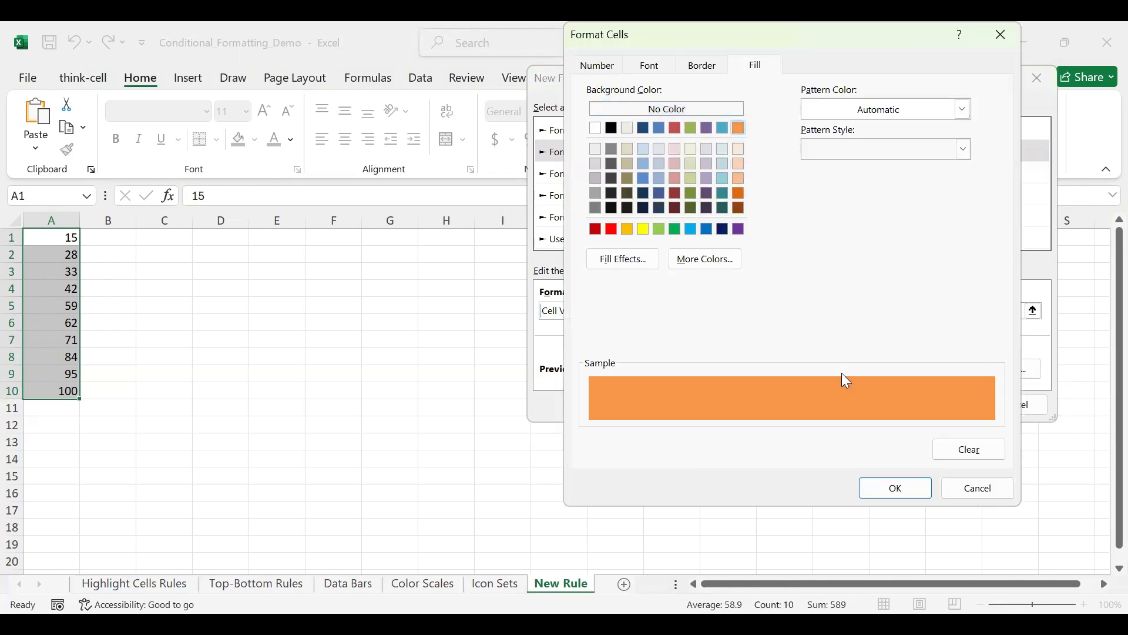
left_click(891, 495)
left_click(941, 404)
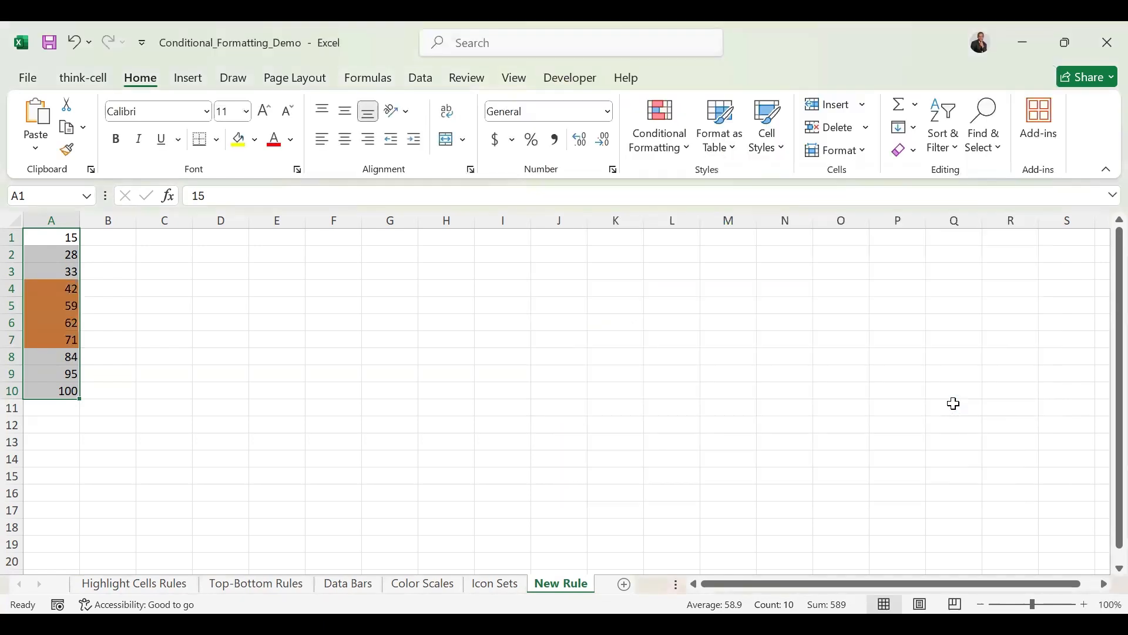